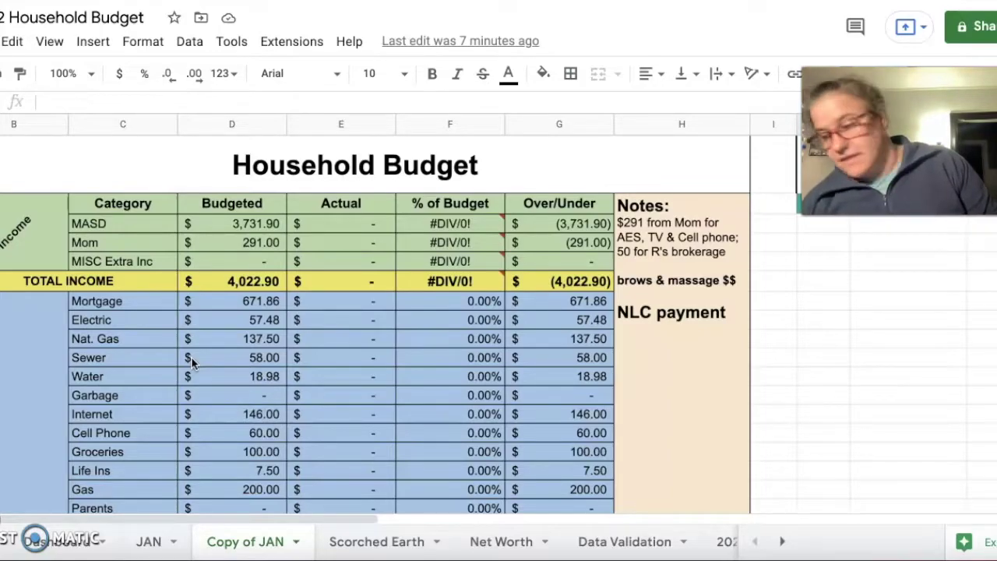
Review the budgeted income amounts for MASD and Mom and the formula behind the budgeted total income
{"action": "left_click", "coordinate": [187, 342]}
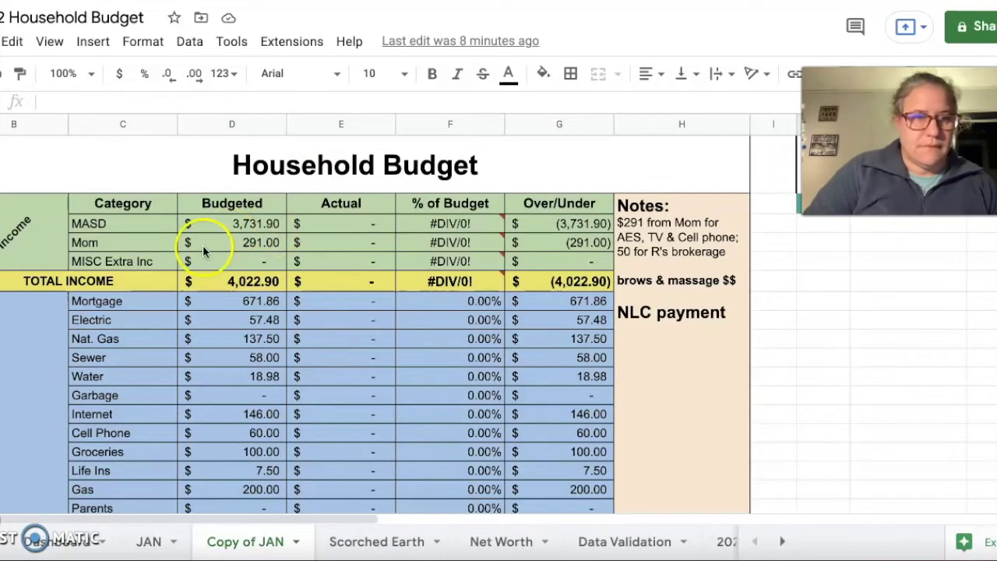
{"action": "left_click", "coordinate": [228, 226]}
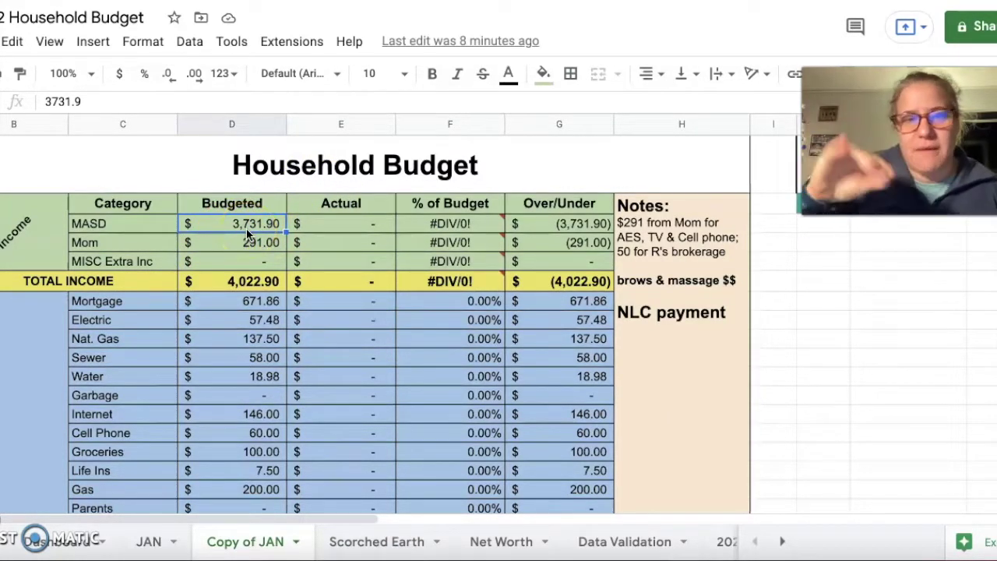
{"action": "left_click", "coordinate": [253, 243]}
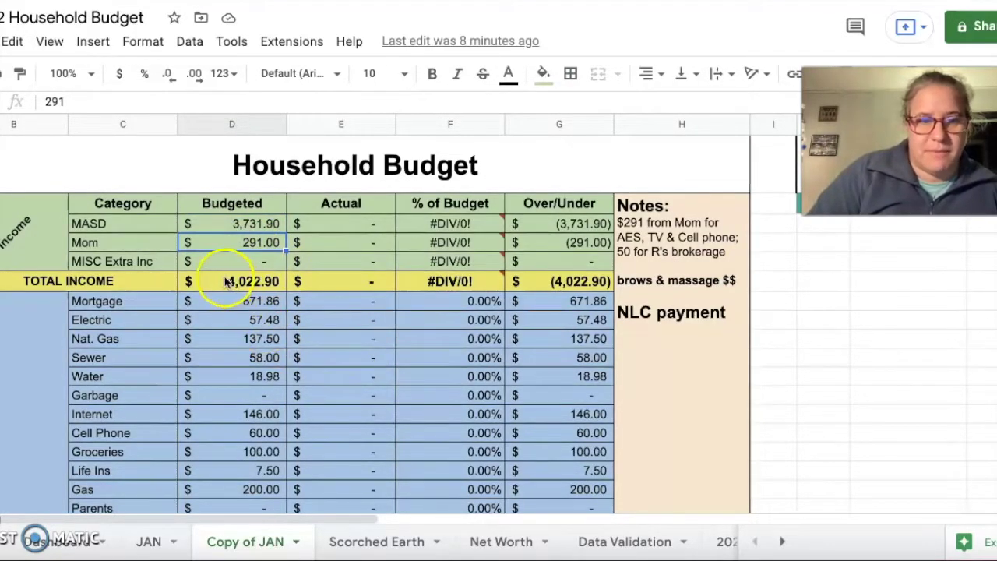
{"action": "left_click", "coordinate": [240, 280]}
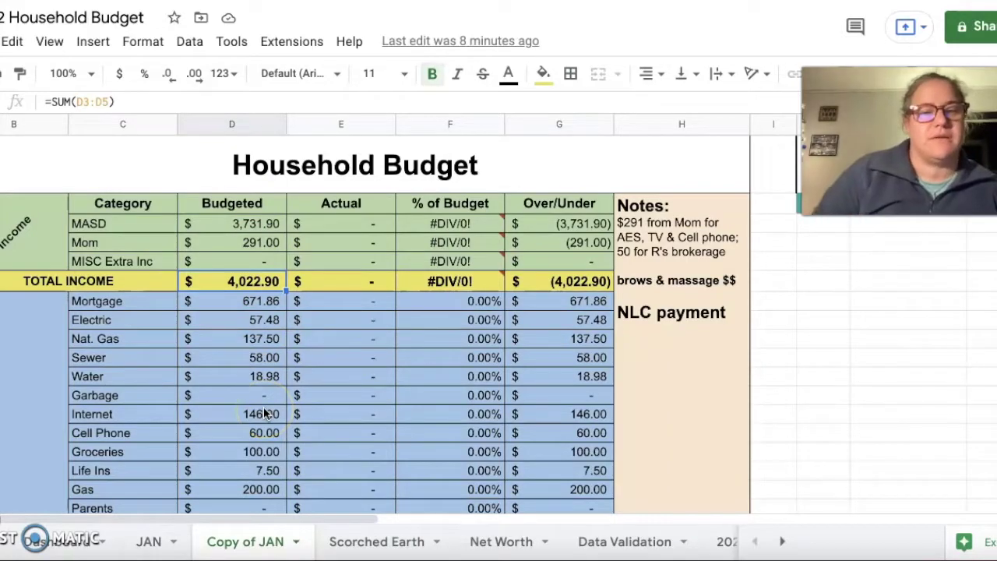
{"action": "key", "text": "Up"}
{"action": "key", "text": "Up"}
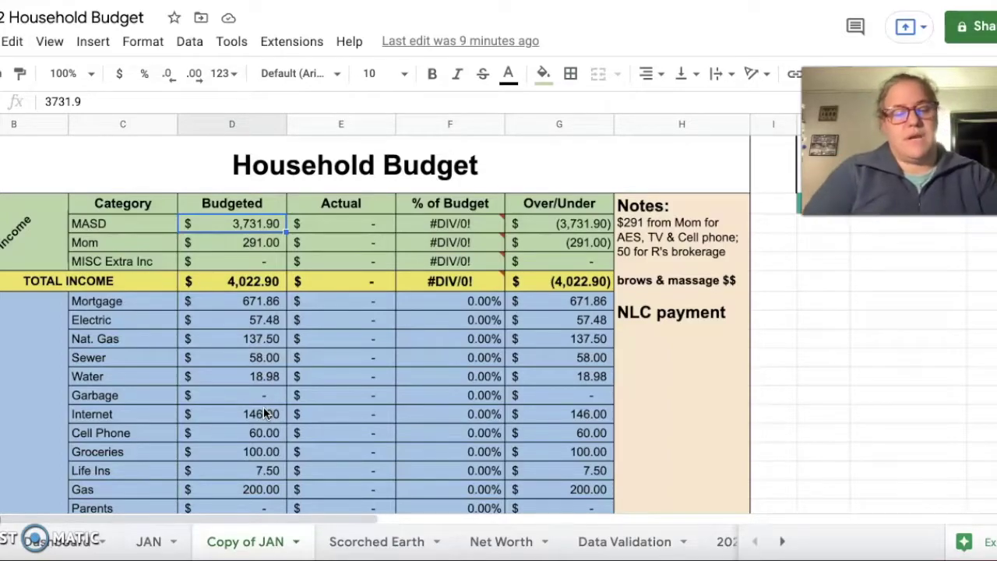
Search the web in a new tab for "hsa contribution limits 2022", read the featured answer, and return to the household budget
{"action": "key", "text": "ctrl+t"}
{"action": "type", "text": "hsa"}
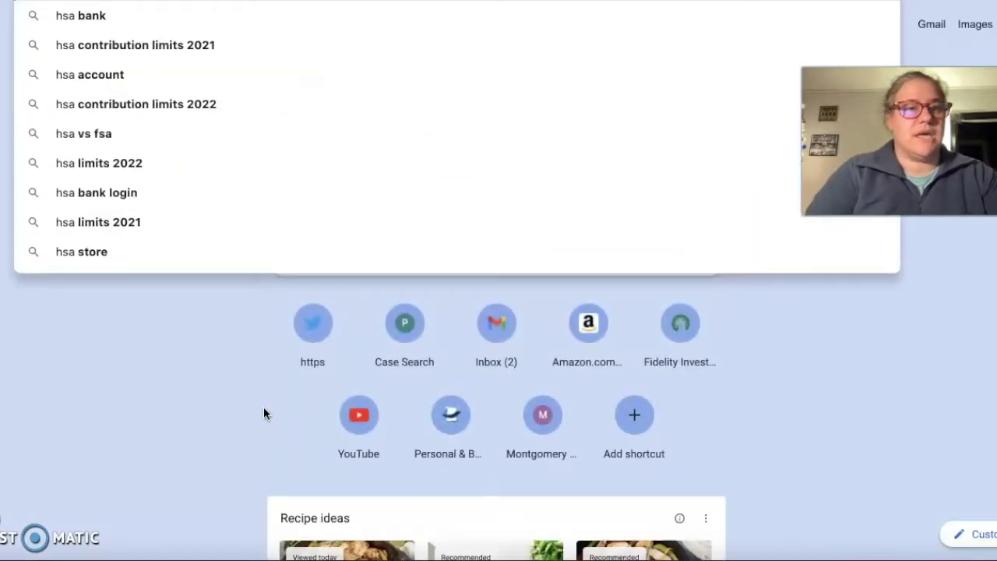
{"action": "left_click", "coordinate": [173, 104]}
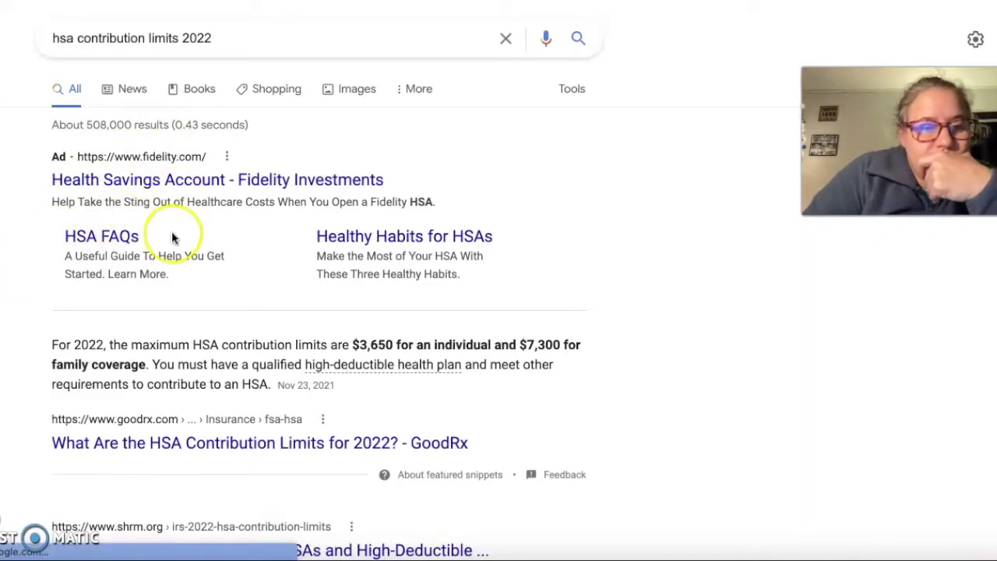
{"action": "scroll", "coordinate": [148, 249], "scroll_direction": "down", "scroll_amount": 1}
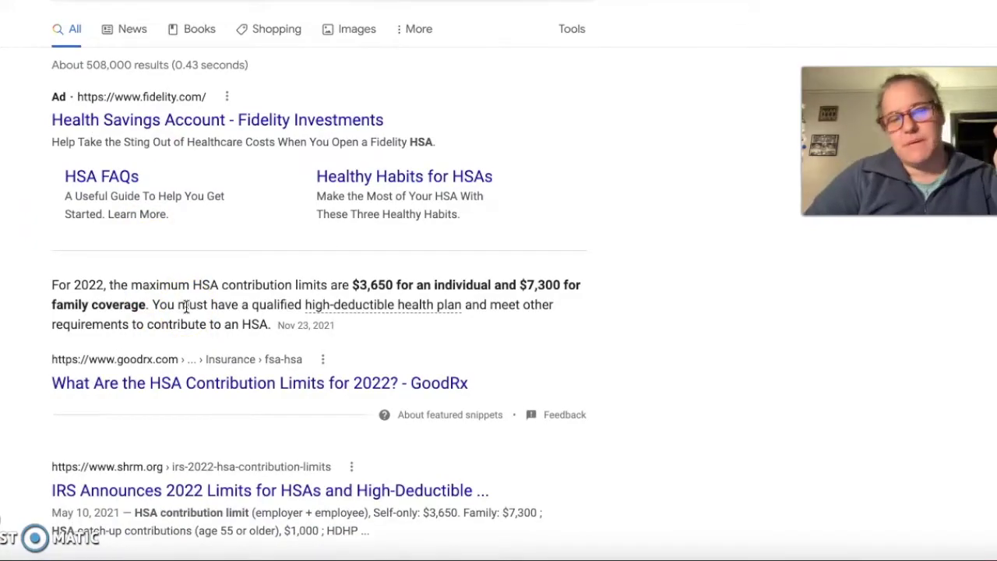
{"action": "scroll", "coordinate": [156, 316], "scroll_direction": "up", "scroll_amount": 1}
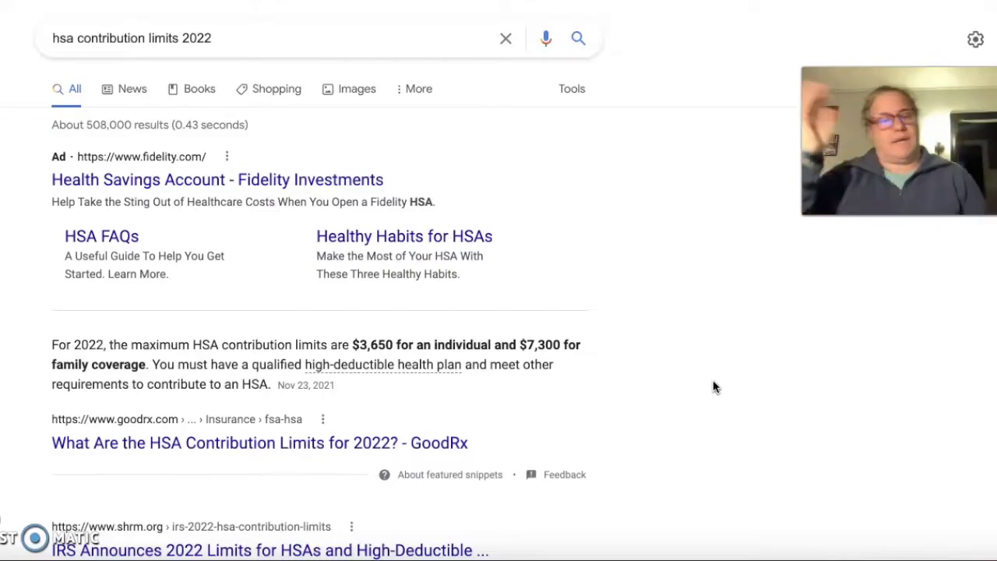
{"action": "left_click", "coordinate": [677, 353]}
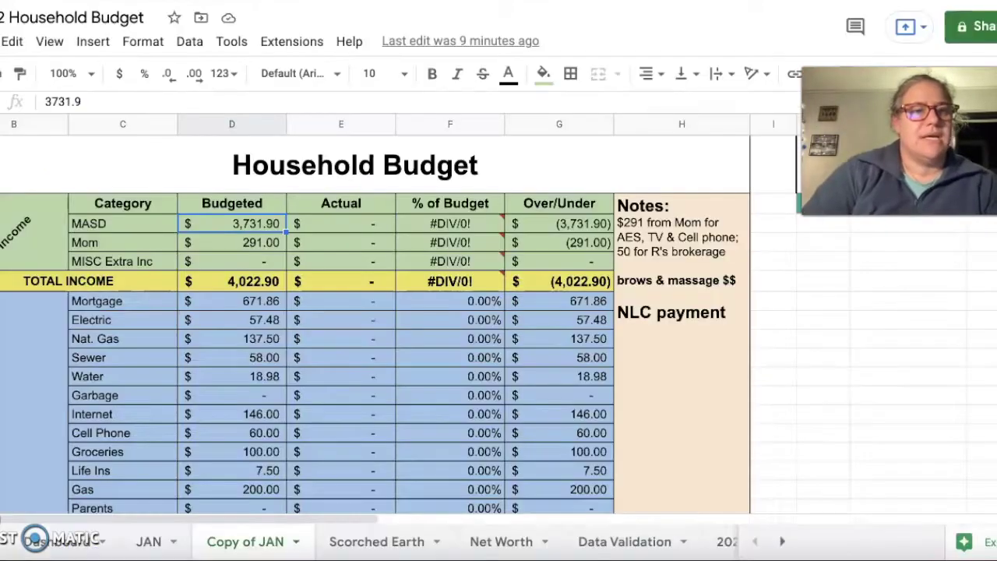
Check the Actual formula in the Mom income row and the budgeted amount for MISC Extra Inc
{"action": "left_click", "coordinate": [300, 243]}
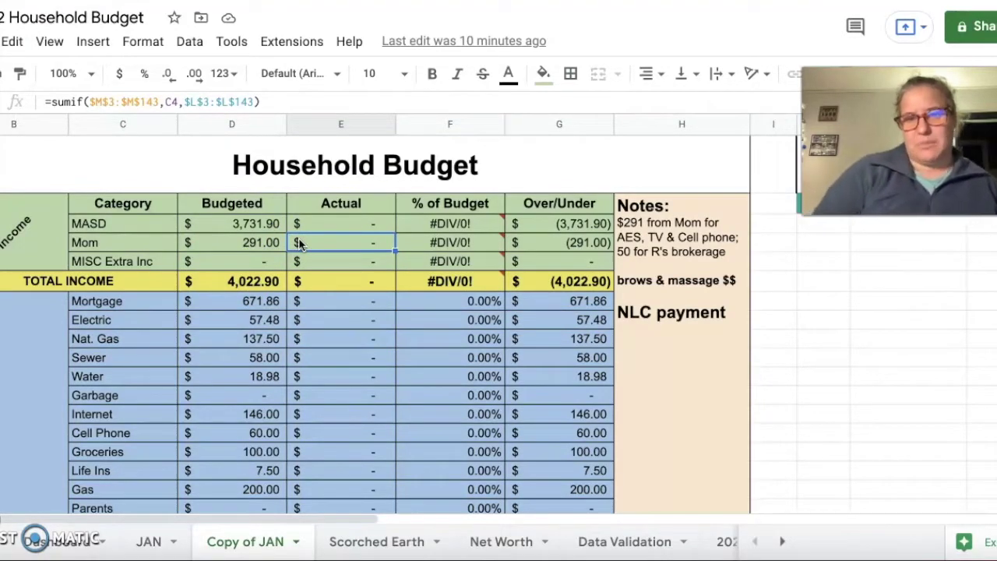
{"action": "key", "text": "Left"}
{"action": "key", "text": "Down"}
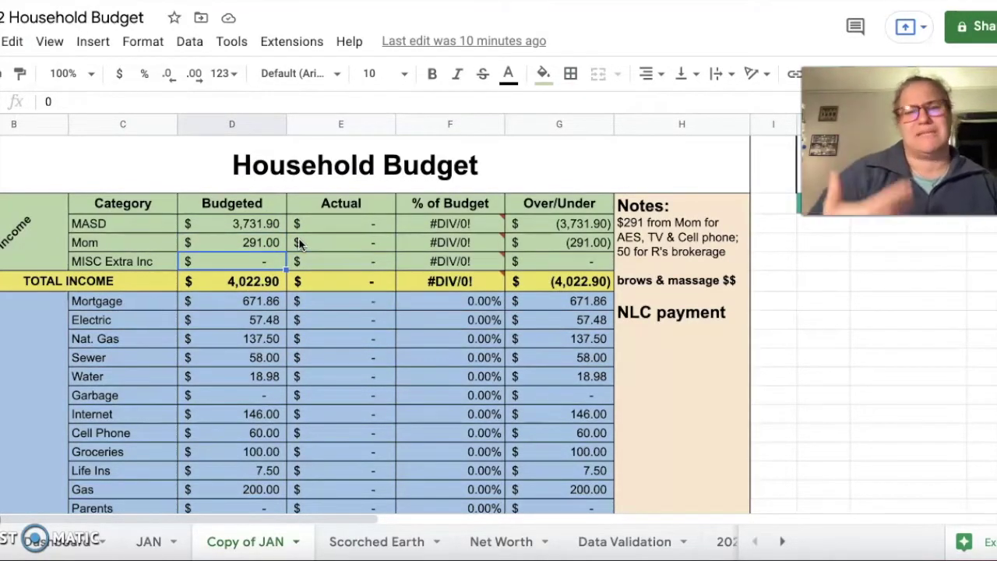
Examine the budgeted amounts of the first expense categories, from Mortgage down to Sewer
{"action": "left_click", "coordinate": [243, 307]}
{"action": "key", "text": "Down"}
{"action": "key", "text": "Down"}
{"action": "key", "text": "Down"}
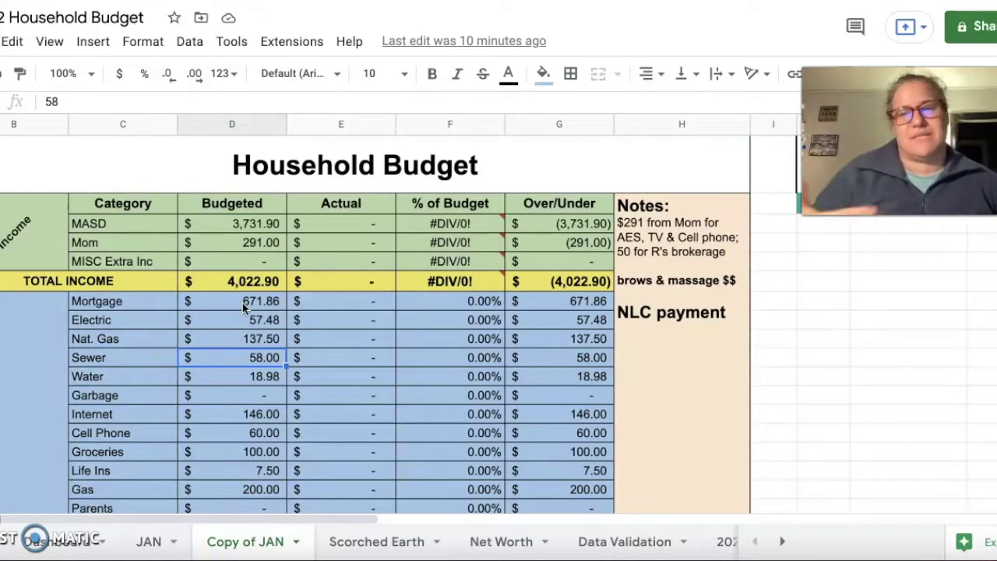
{"action": "key", "text": "Up"}
{"action": "key", "text": "Up"}
{"action": "key", "text": "Up"}
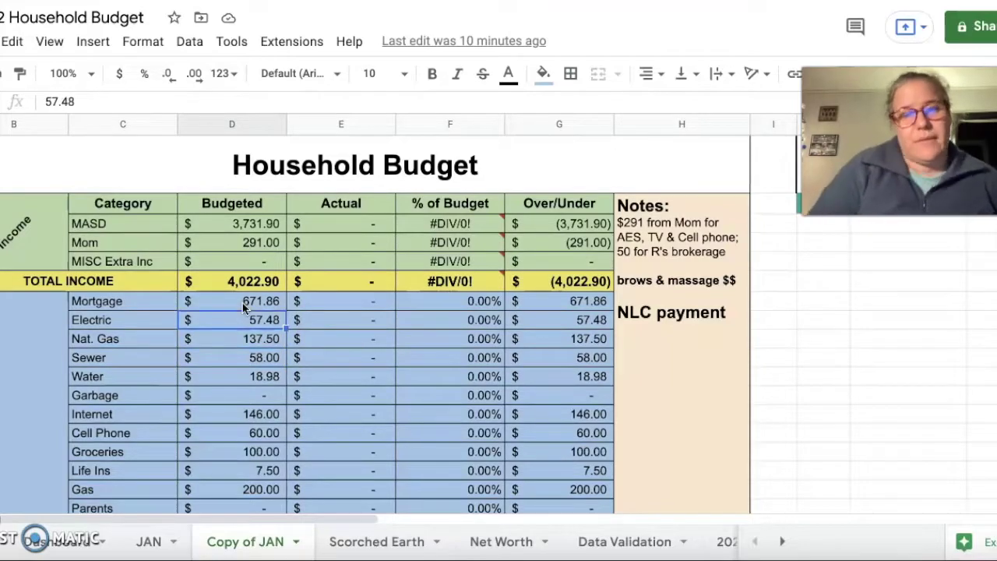
Go back over the budgeted income from MASD through the total income, ending on the Mortgage amount
{"action": "key", "text": "Up"}
{"action": "key", "text": "Up"}
{"action": "key", "text": "Up"}
{"action": "key", "text": "Up"}
{"action": "key", "text": "Up"}
{"action": "key", "text": "Down"}
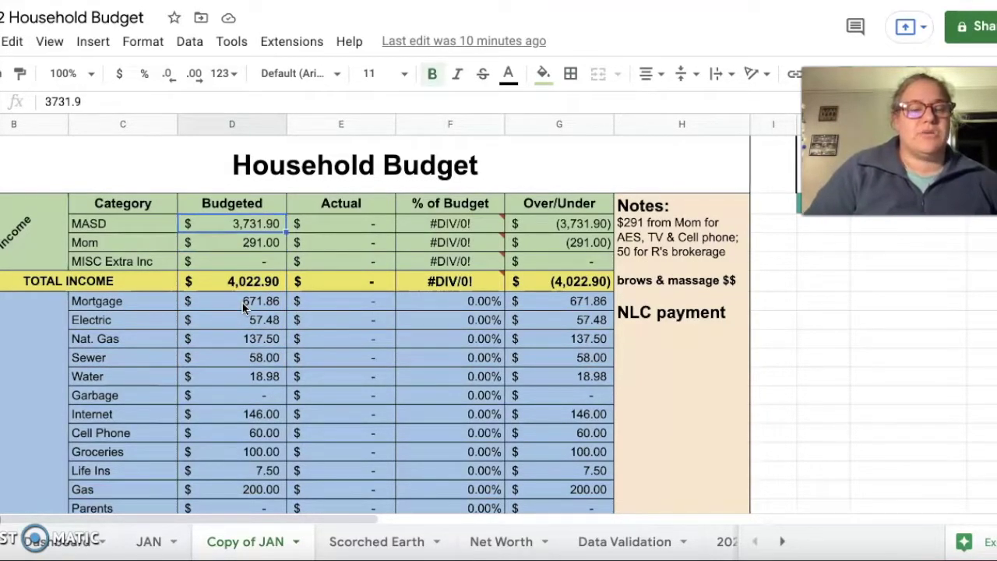
{"action": "key", "text": "Down"}
{"action": "key", "text": "Down"}
{"action": "key", "text": "Down"}
{"action": "key", "text": "Down"}
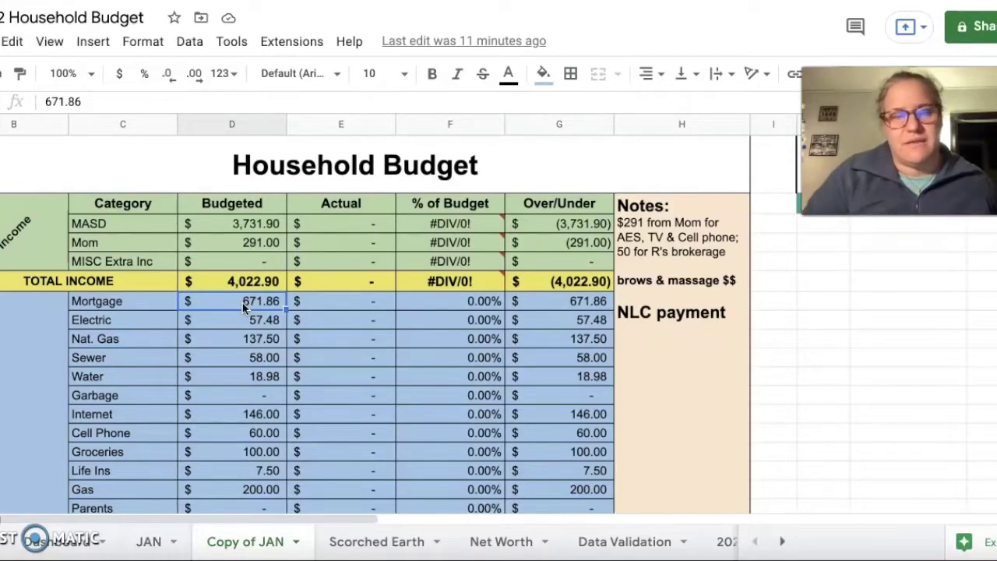
Examine the budgeted utility amounts for Electric, Nat. Gas and Sewer, comparing the neighbouring rows
{"action": "key", "text": "Down"}
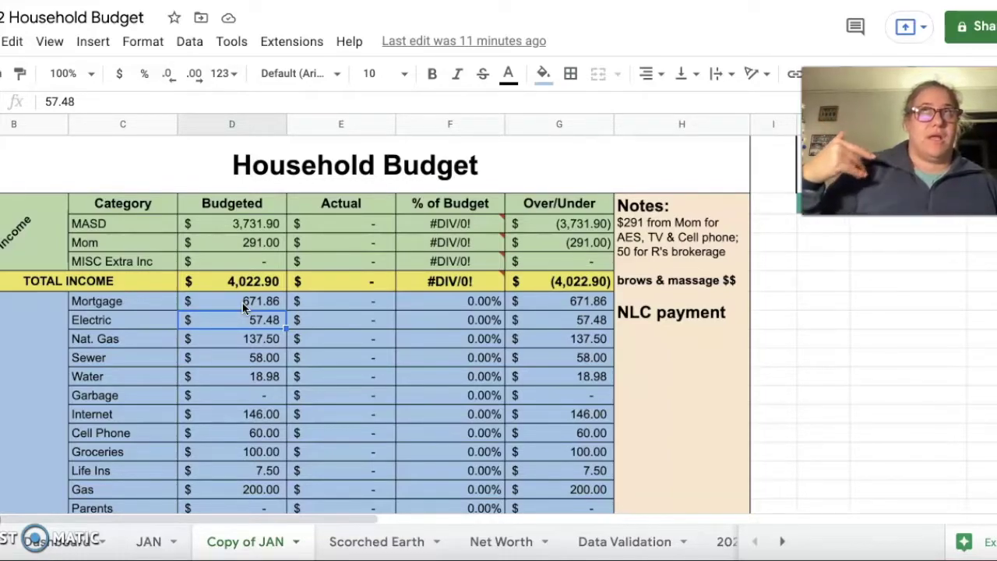
{"action": "key", "text": "Down"}
{"action": "key", "text": "Up"}
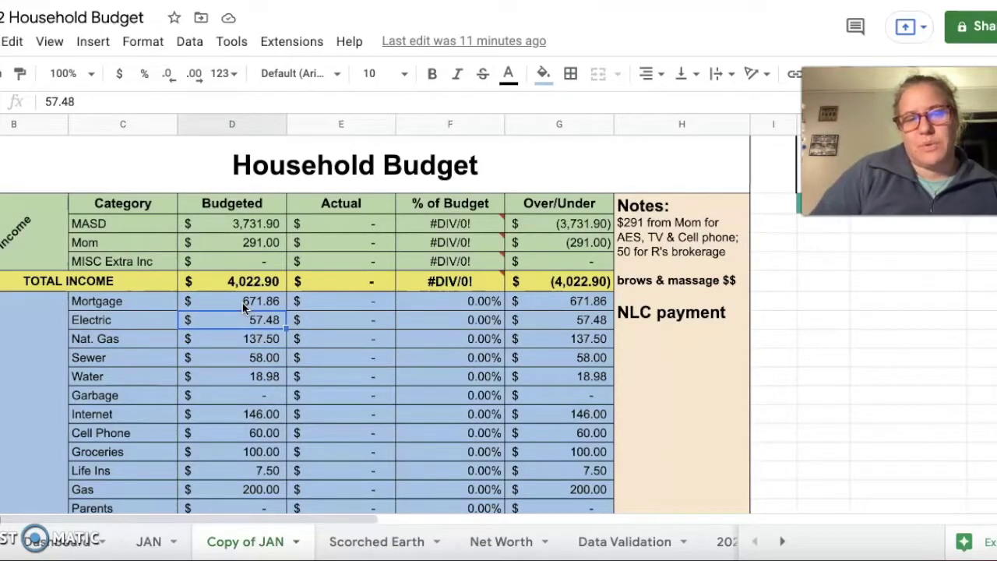
{"action": "key", "text": "Down"}
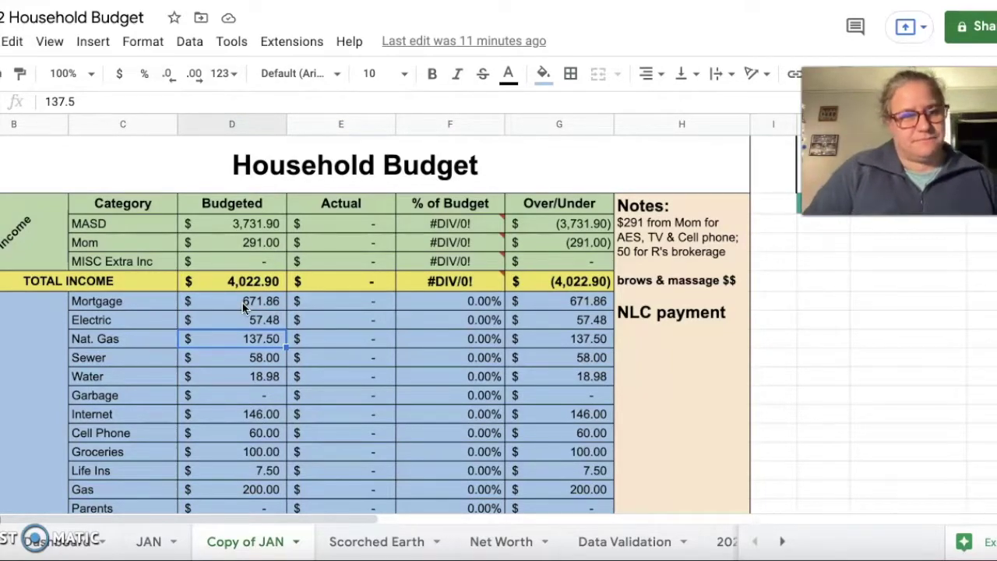
{"action": "key", "text": "Up"}
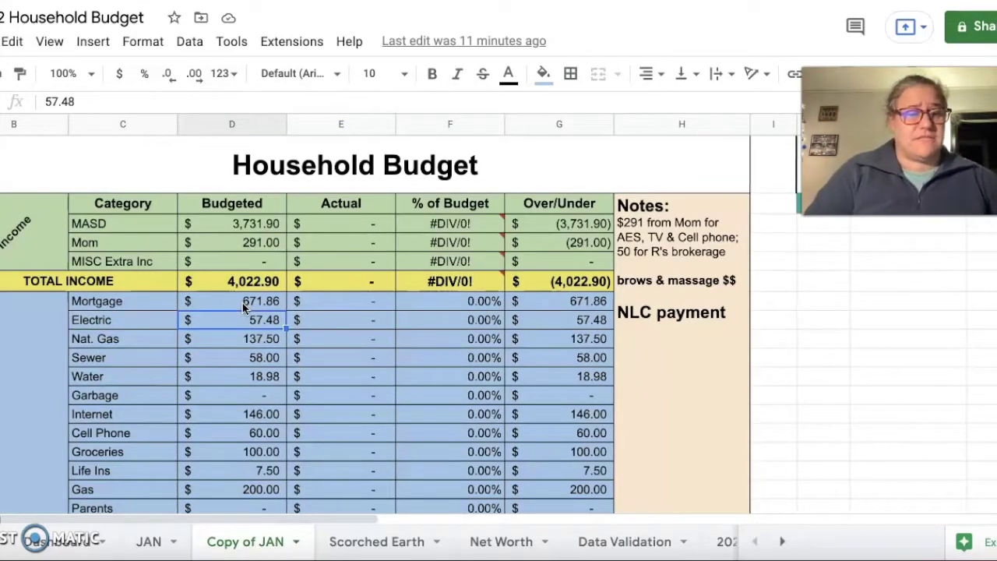
{"action": "key", "text": "Down"}
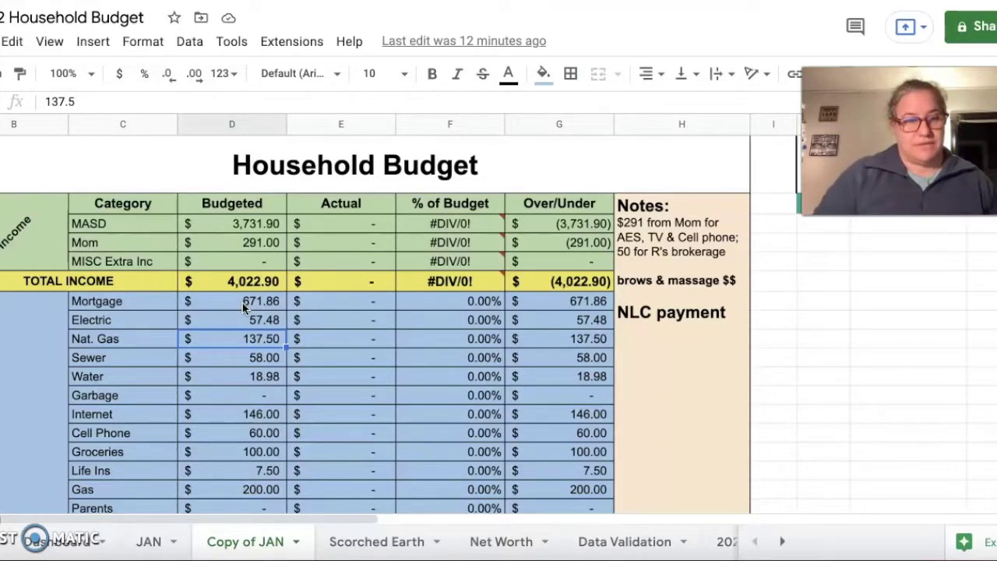
{"action": "key", "text": "Up"}
{"action": "key", "text": "Down"}
{"action": "key", "text": "Down"}
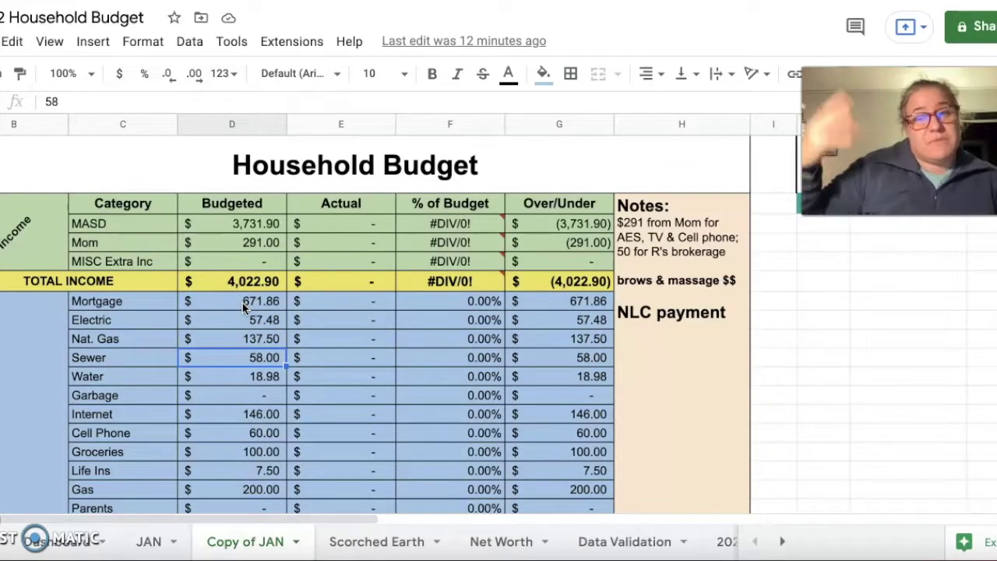
{"action": "key", "text": "Up"}
{"action": "key", "text": "Up"}
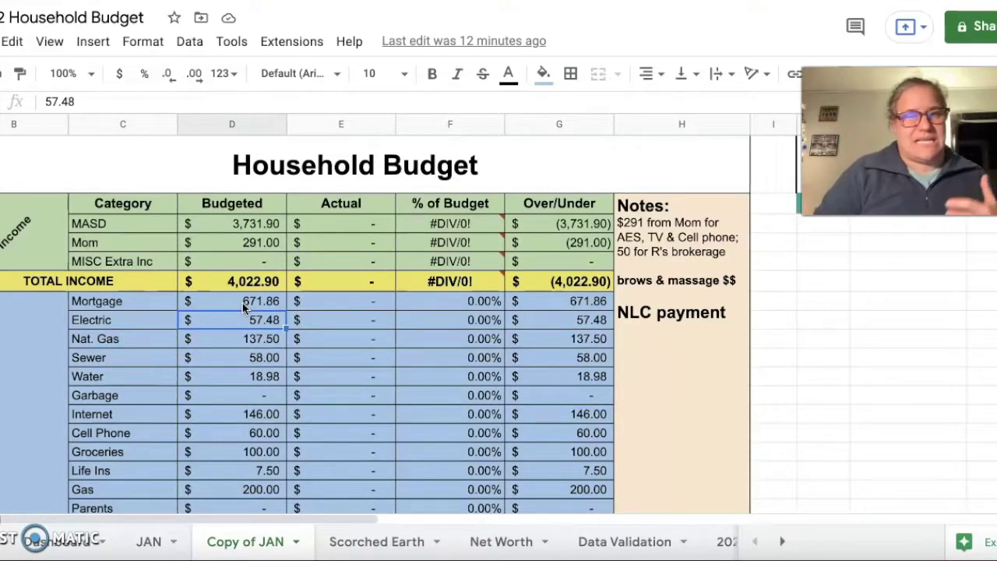
{"action": "key", "text": "Down"}
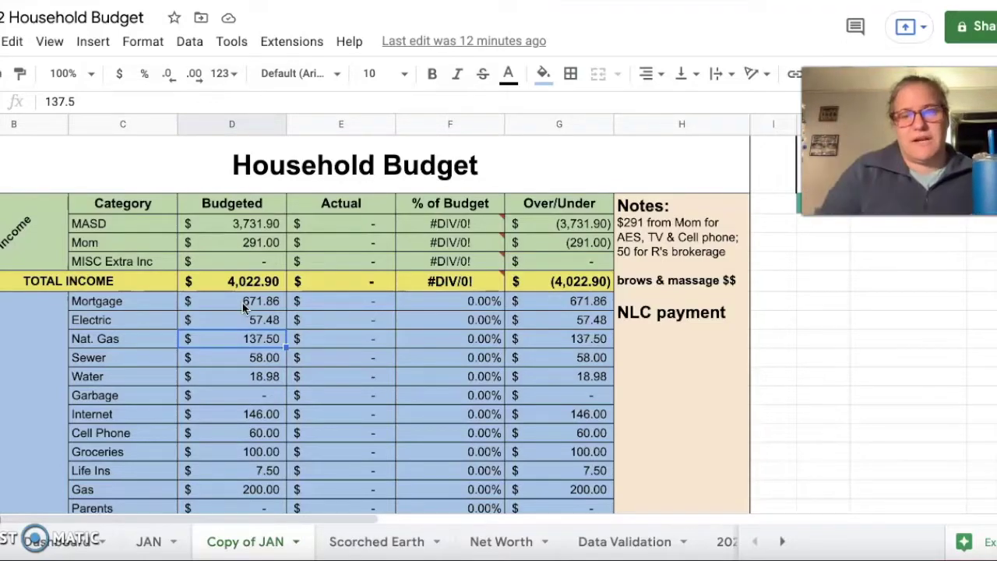
Review the budgeted amounts for Sewer, Water, Garbage and Internet
{"action": "key", "text": "Down"}
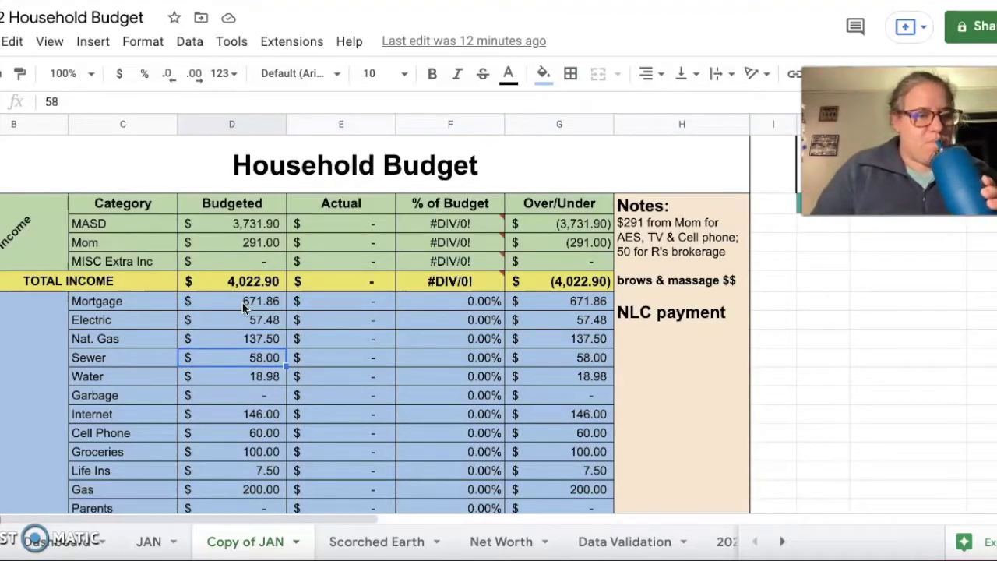
{"action": "key", "text": "Down"}
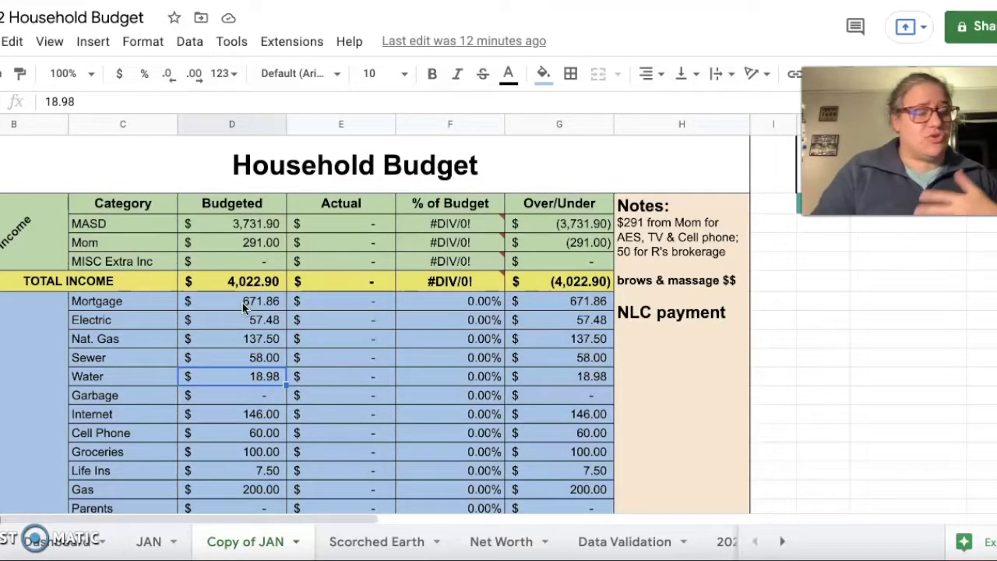
{"action": "key", "text": "Up"}
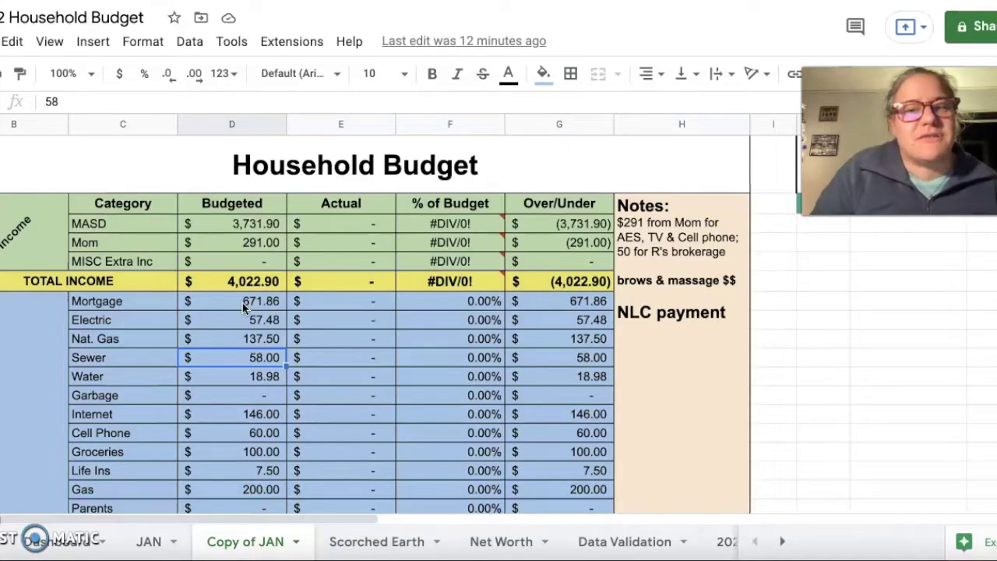
{"action": "key", "text": "Down"}
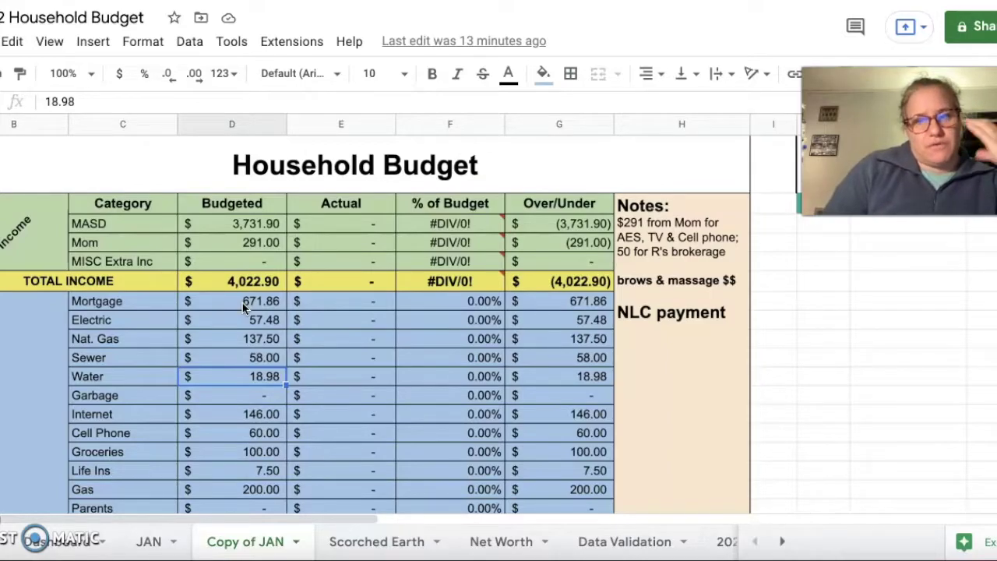
{"action": "key", "text": "Down"}
{"action": "key", "text": "Down"}
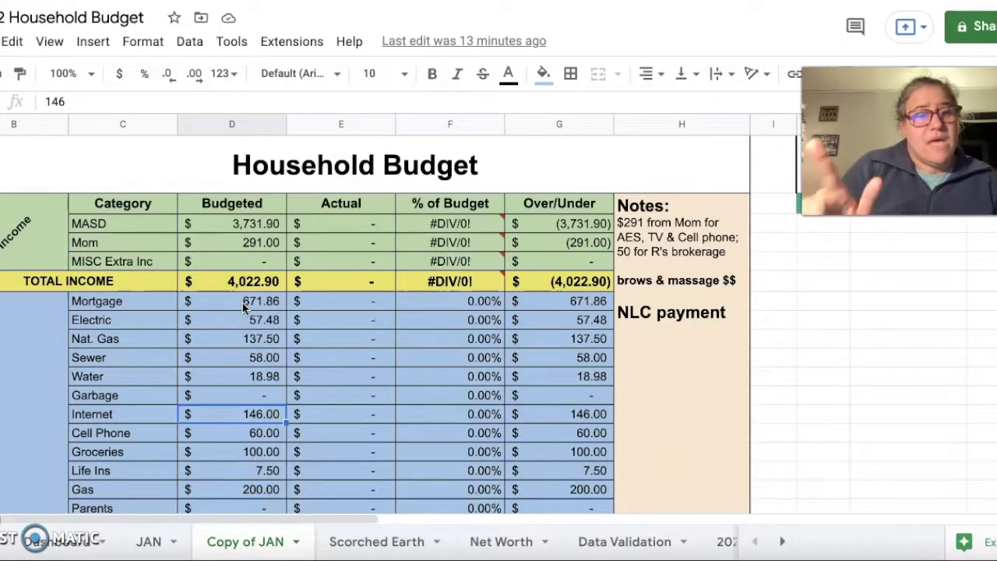
Review the budgeted amounts for Cell Phone, Groceries, Life Ins and Gas
{"action": "key", "text": "Down"}
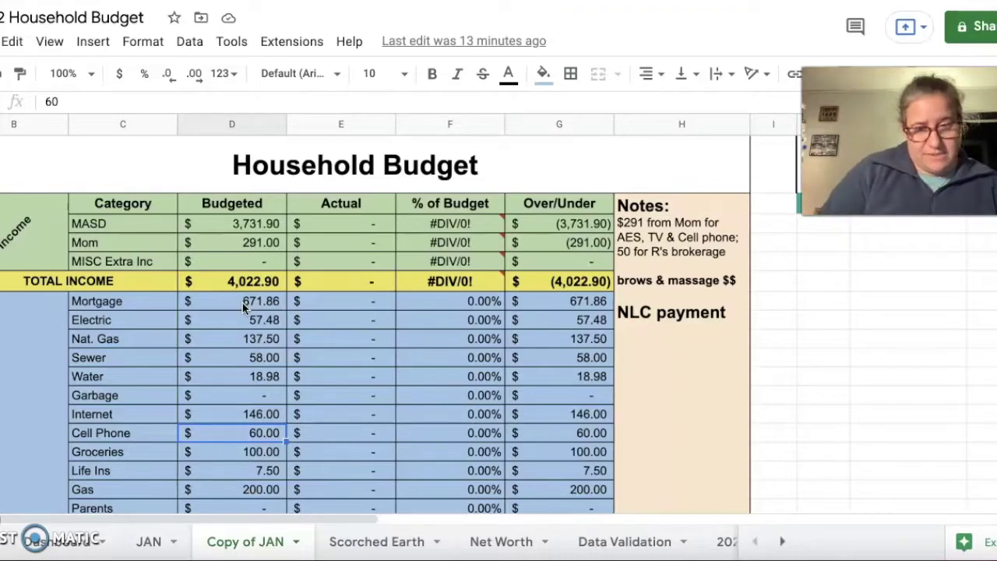
{"action": "key", "text": "Down"}
{"action": "key", "text": "Up"}
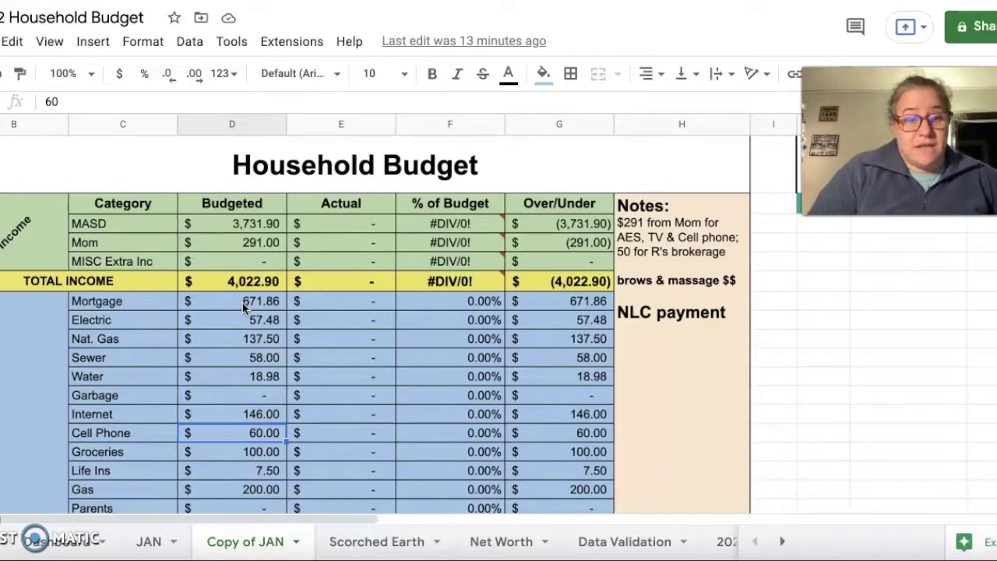
{"action": "key", "text": "Down"}
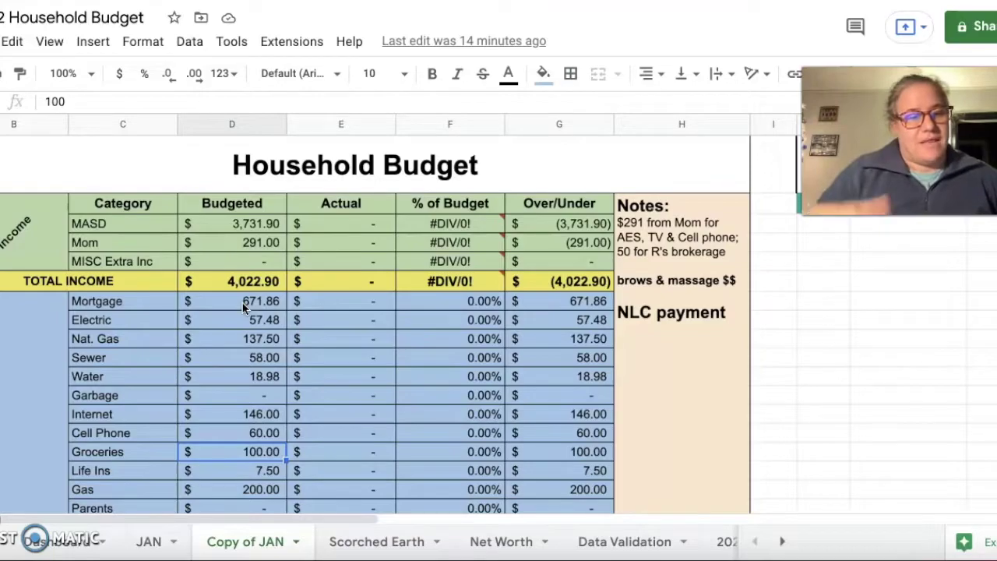
{"action": "key", "text": "Up"}
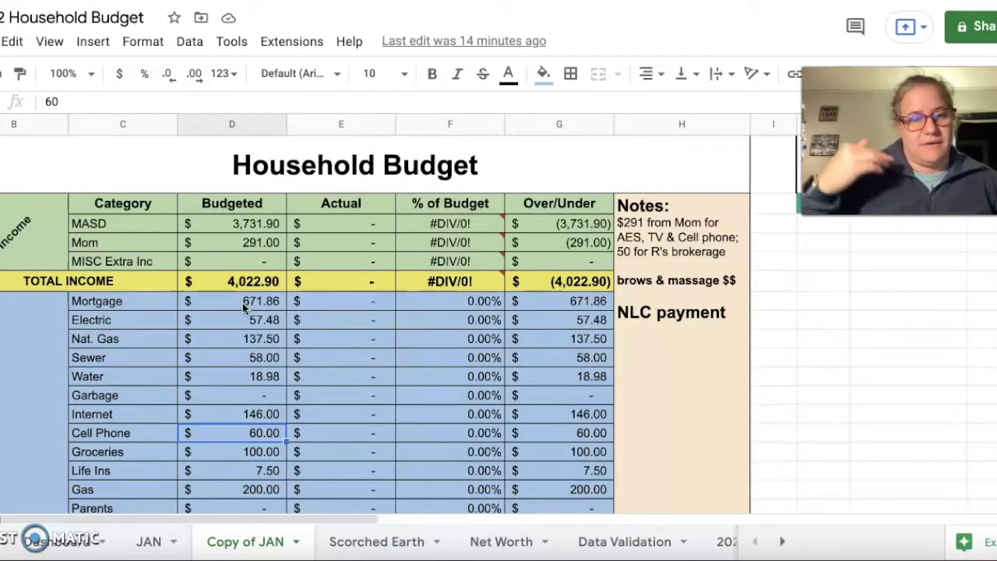
{"action": "key", "text": "Down"}
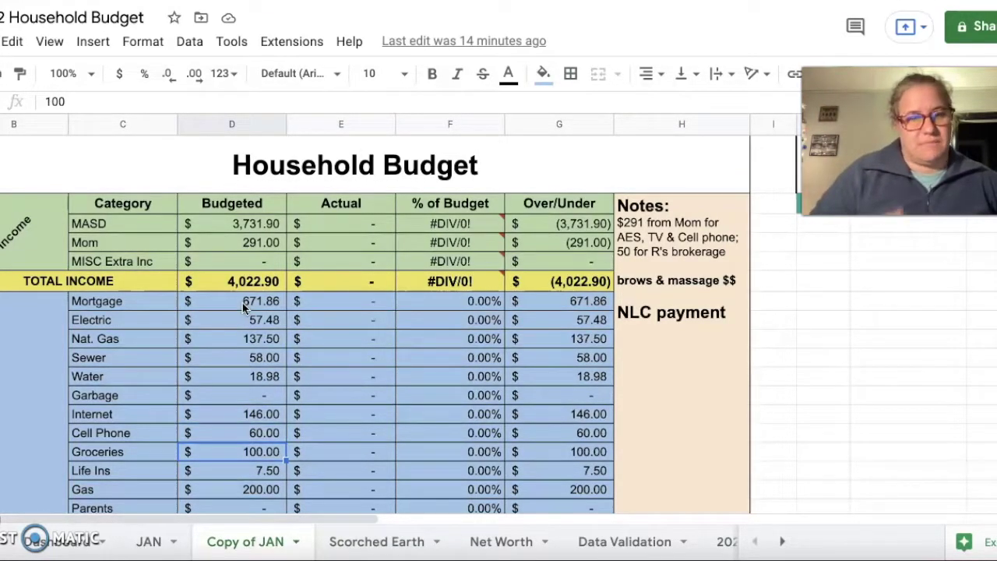
{"action": "key", "text": "Down"}
{"action": "key", "text": "Down"}
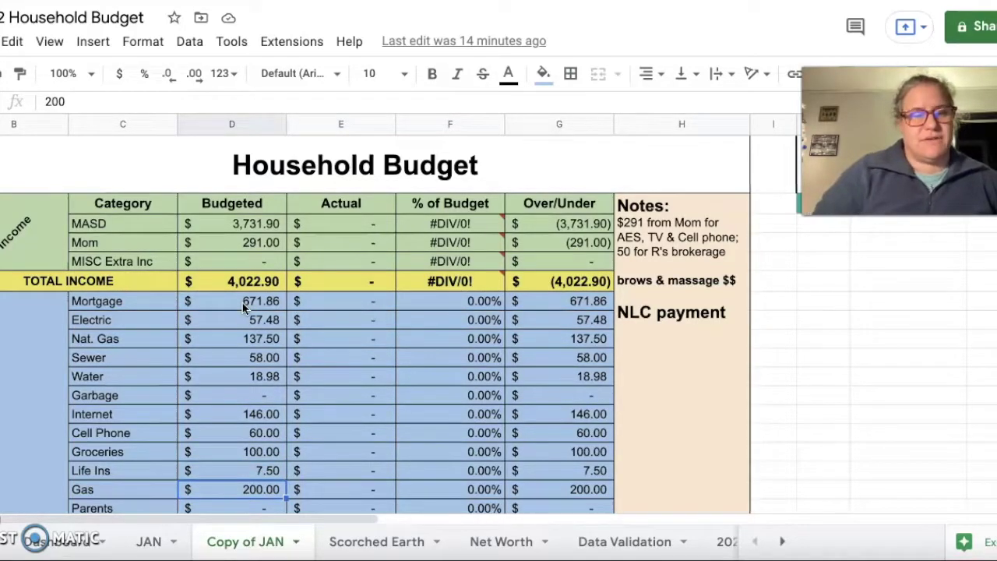
Look over the budgeted expenses from Parents and R Brokerage down to Personal
{"action": "scroll", "coordinate": [301, 415], "scroll_direction": "down", "scroll_amount": 5}
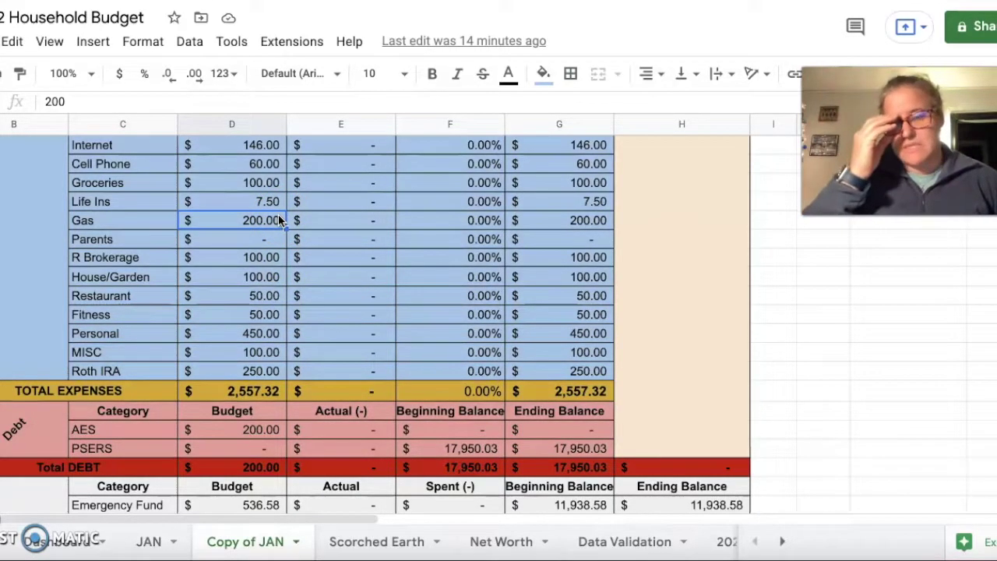
{"action": "key", "text": "Down"}
{"action": "key", "text": "Down"}
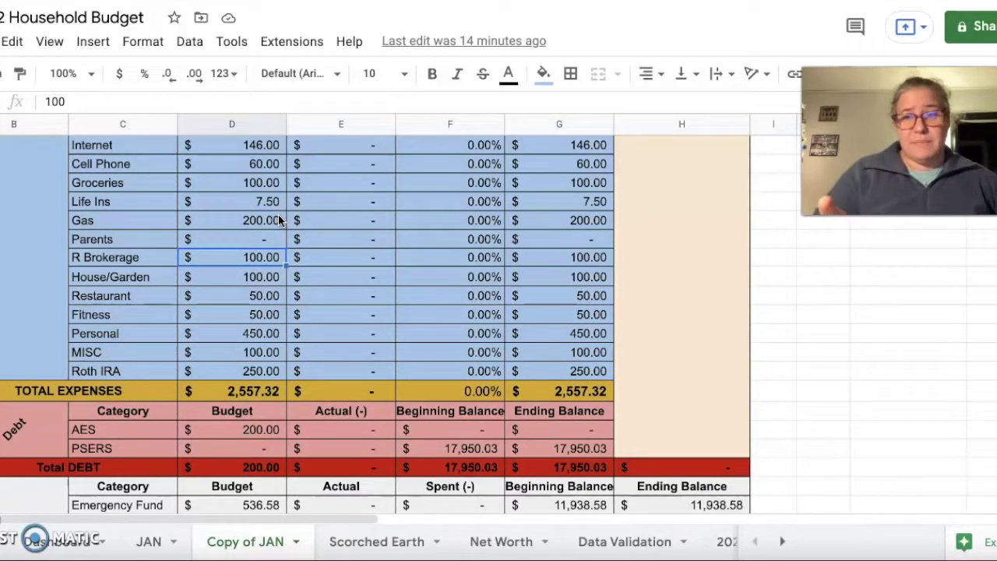
{"action": "key", "text": "Down"}
{"action": "key", "text": "Down"}
{"action": "key", "text": "Down"}
{"action": "key", "text": "Down"}
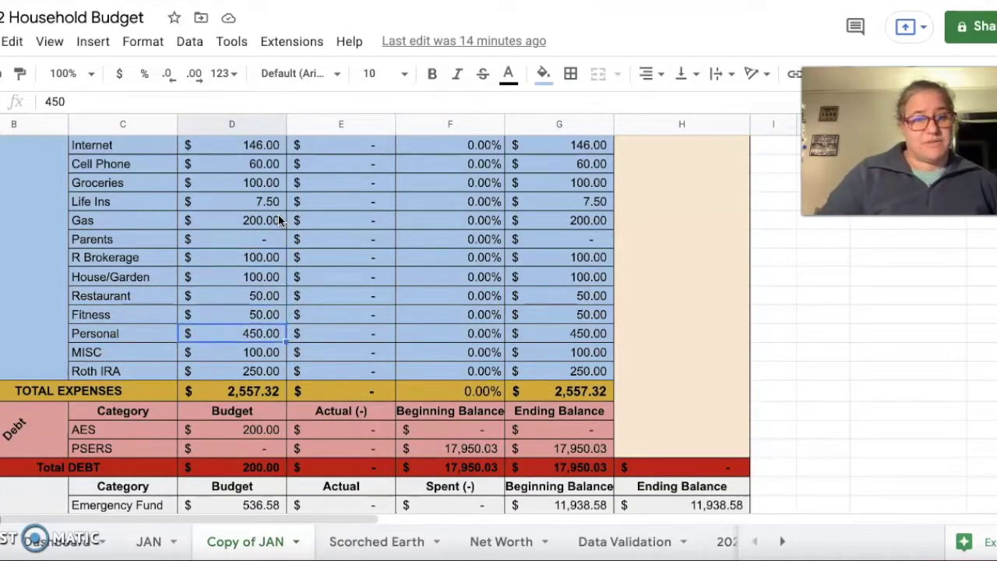
Return to the budgeted amounts for Gas and Life Ins
{"action": "key", "text": "Up"}
{"action": "key", "text": "Up"}
{"action": "key", "text": "Up"}
{"action": "key", "text": "Up"}
{"action": "key", "text": "Up"}
{"action": "key", "text": "Up"}
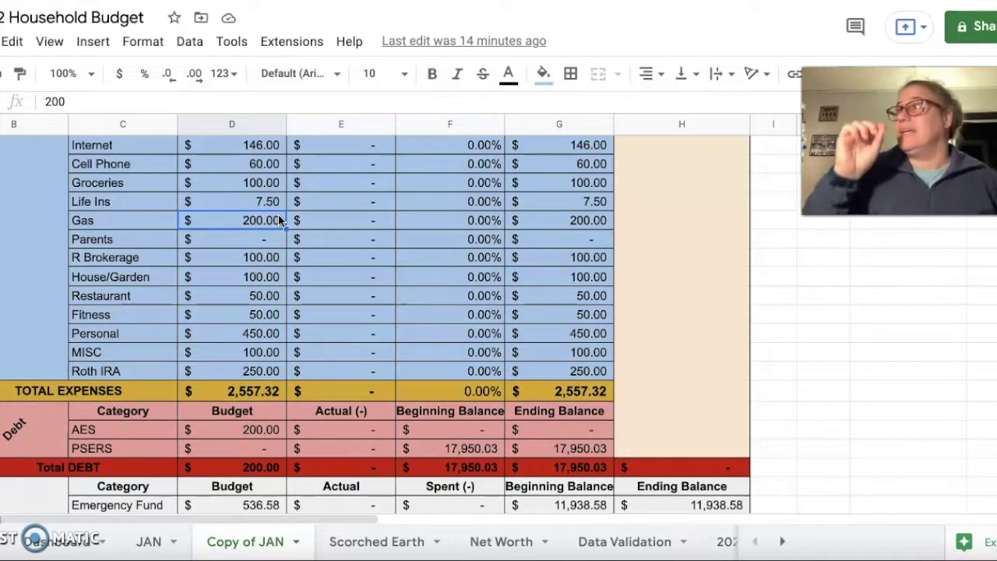
{"action": "key", "text": "Up"}
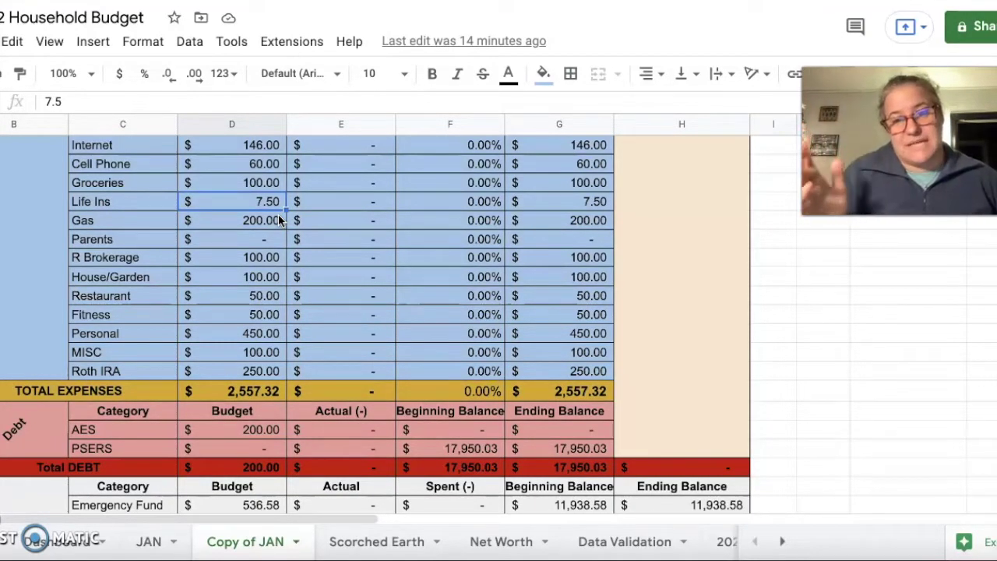
Review the budgeted amounts for Parents, R Brokerage and House/Garden
{"action": "key", "text": "Down"}
{"action": "key", "text": "Down"}
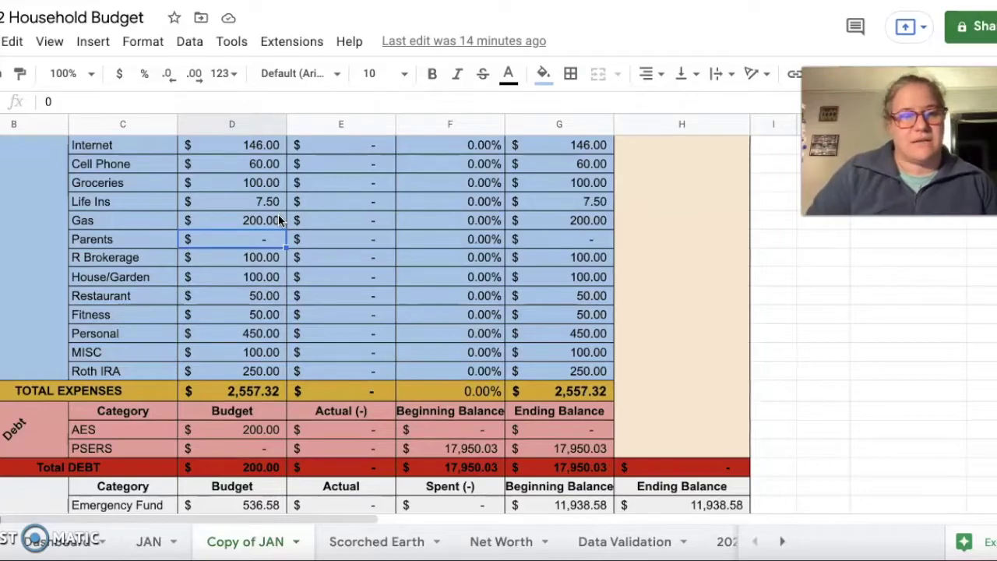
{"action": "key", "text": "Down"}
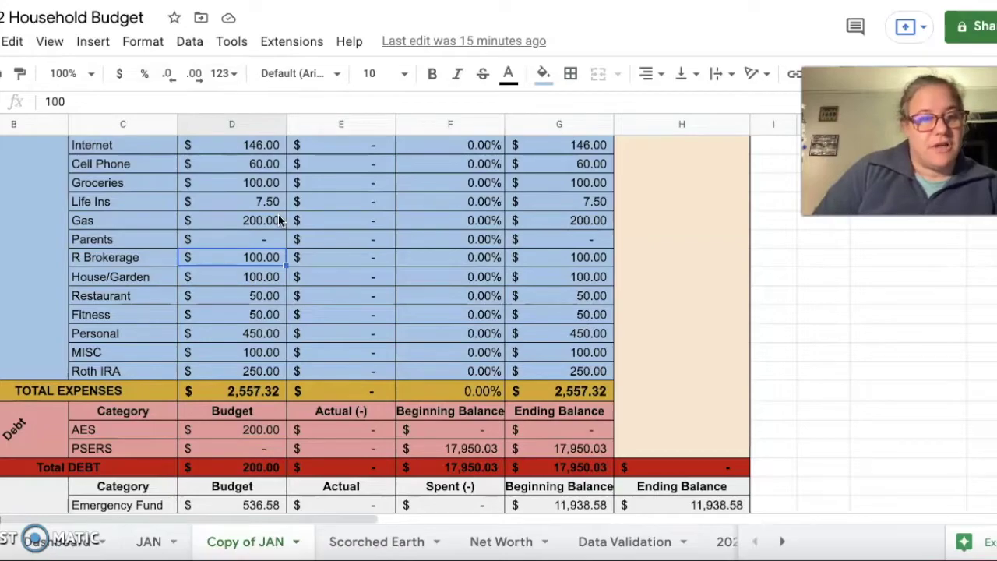
{"action": "key", "text": "Down"}
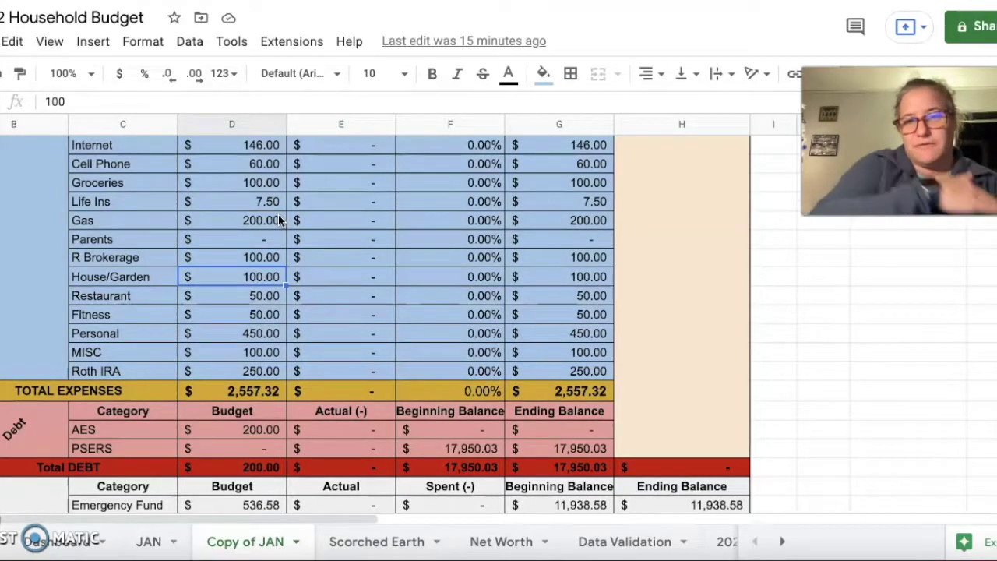
Compare the budgeted Restaurant and Fitness amounts, ending on Restaurant
{"action": "key", "text": "Down"}
{"action": "key", "text": "Down"}
{"action": "key", "text": "Up"}
{"action": "key", "text": "Down"}
{"action": "key", "text": "Up"}
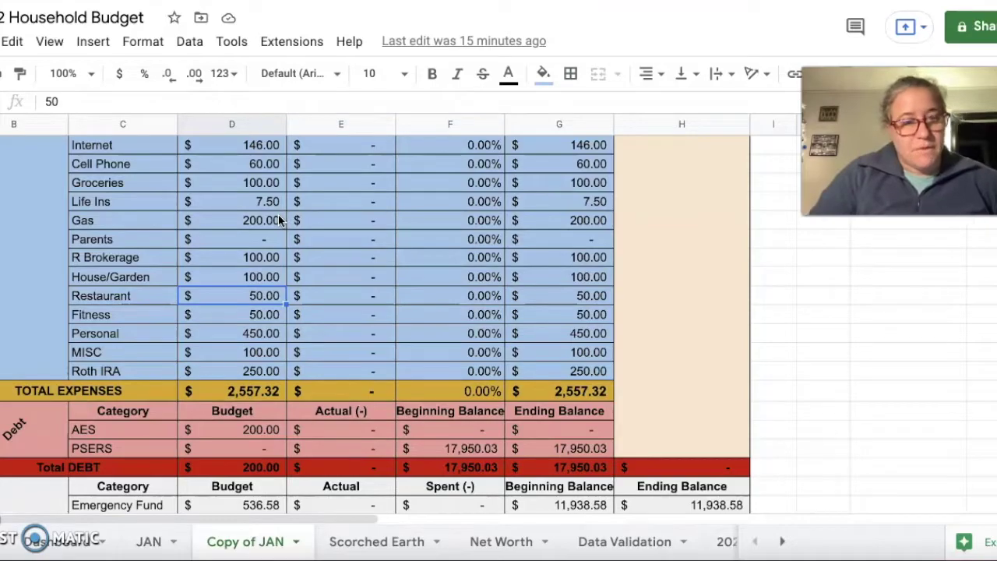
Review the budgeted amounts for Fitness and Personal
{"action": "key", "text": "Down"}
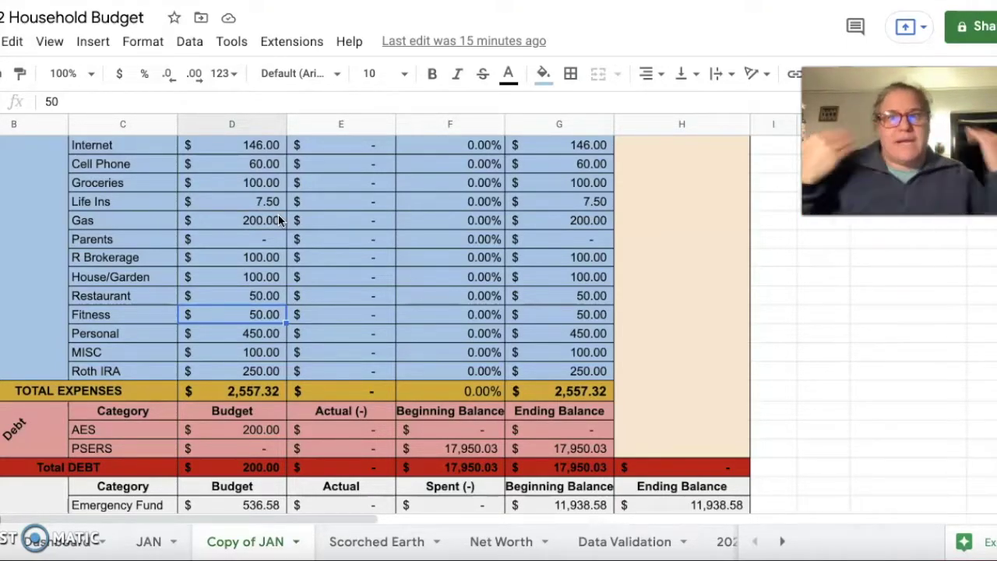
{"action": "key", "text": "Down"}
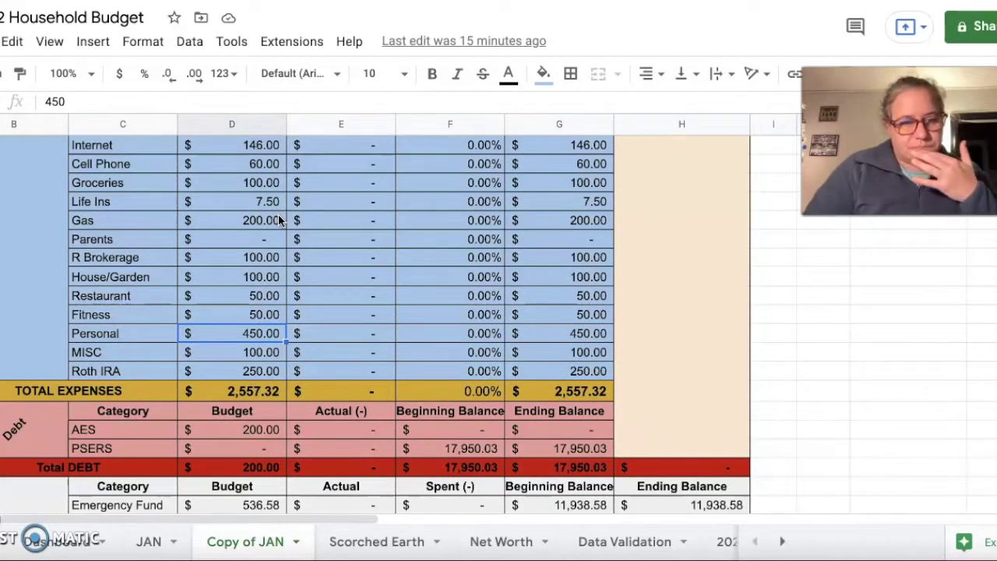
{"action": "key", "text": "Up"}
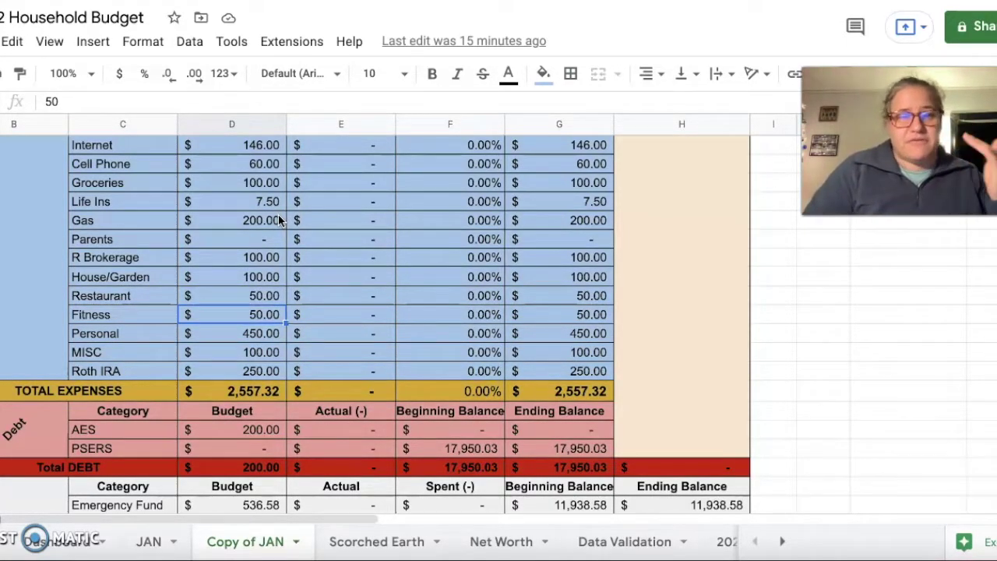
{"action": "key", "text": "Down"}
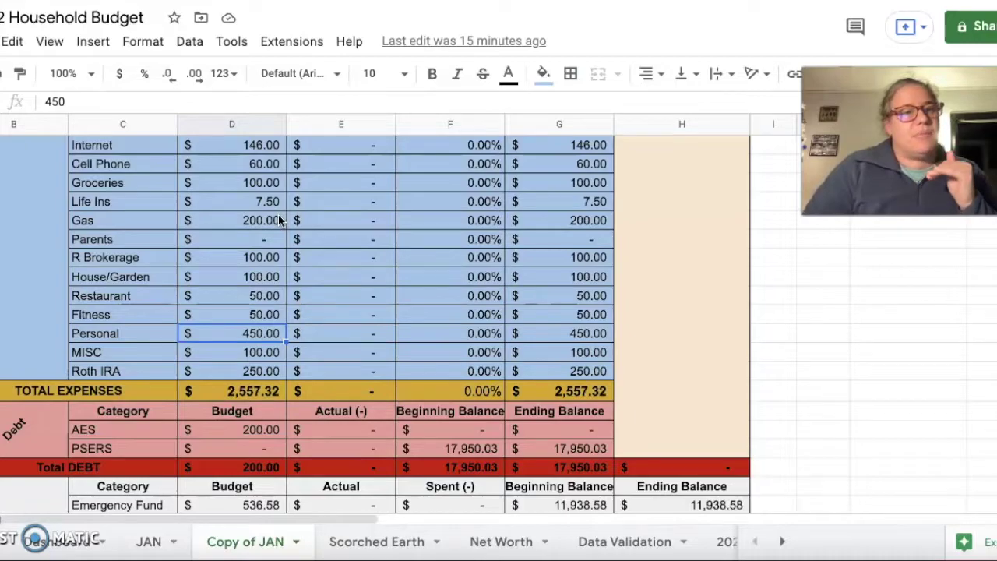
Review the budgeted MISC and Roth IRA expenses, continuing past total expenses to the AES debt payment
{"action": "key", "text": "Down"}
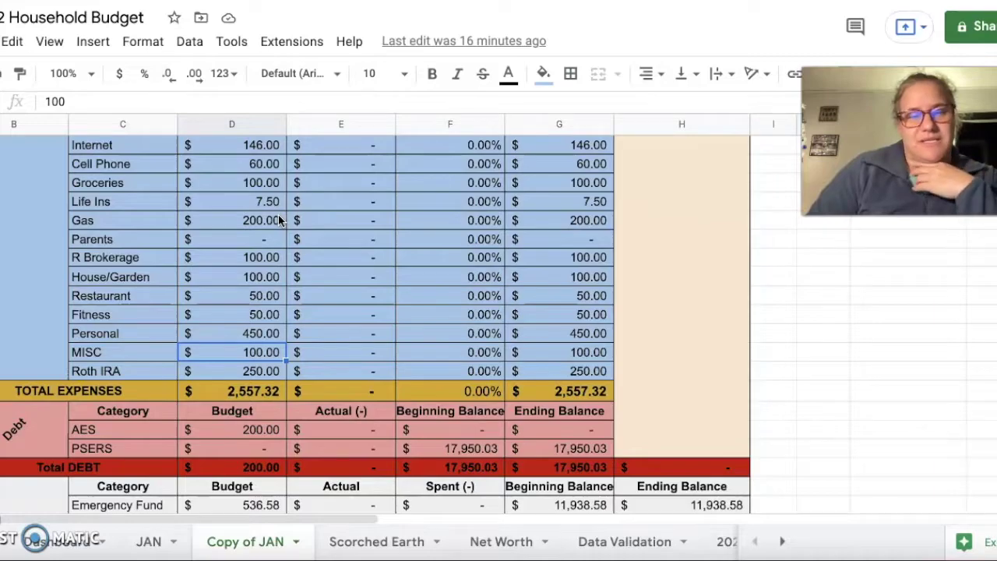
{"action": "key", "text": "Down"}
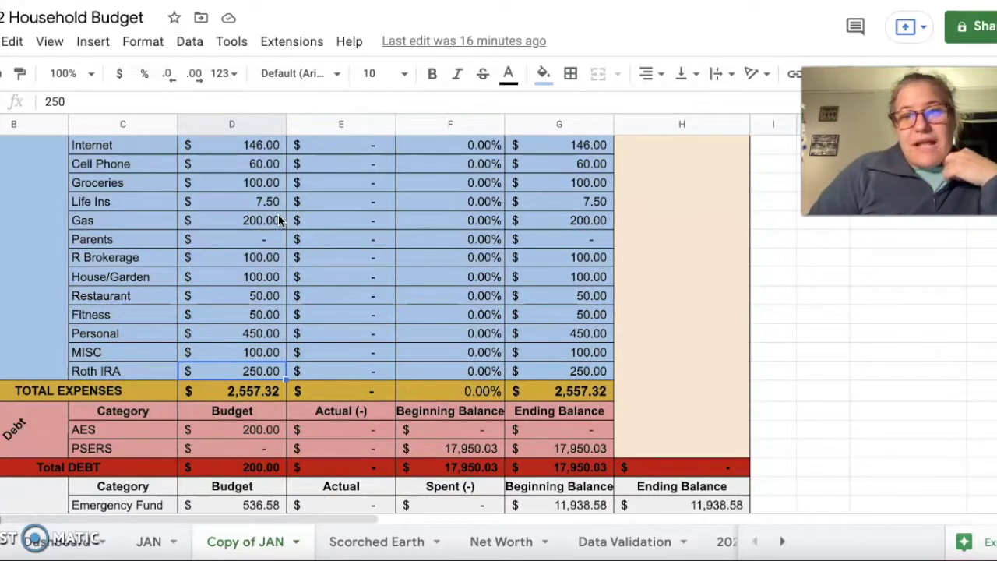
{"action": "key", "text": "Down"}
{"action": "key", "text": "Down"}
{"action": "key", "text": "Down"}
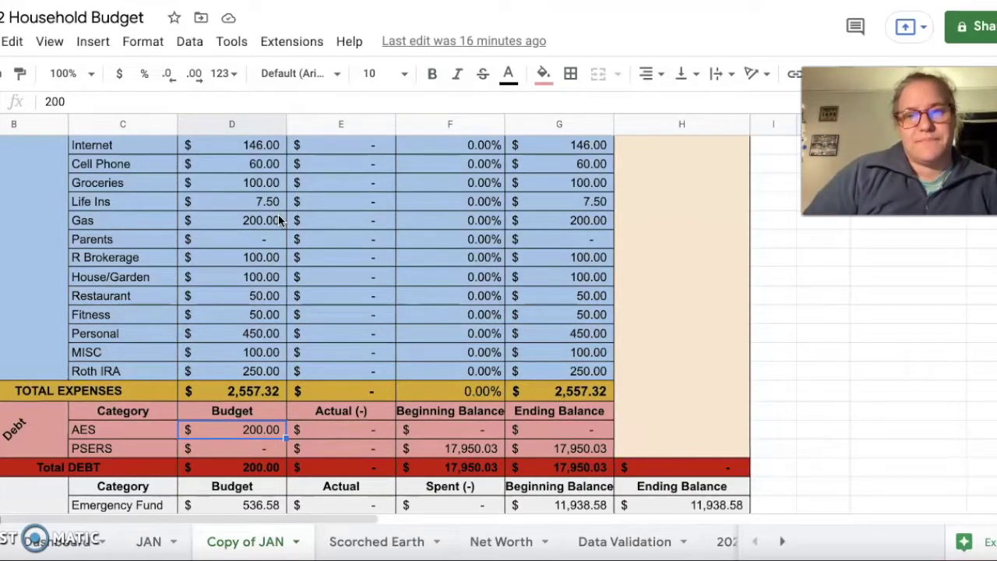
Look through the debt rows down to the Emergency Fund budget, ending back on the PSERS debt
{"action": "key", "text": "Down"}
{"action": "key", "text": "Down"}
{"action": "key", "text": "Down"}
{"action": "key", "text": "Down"}
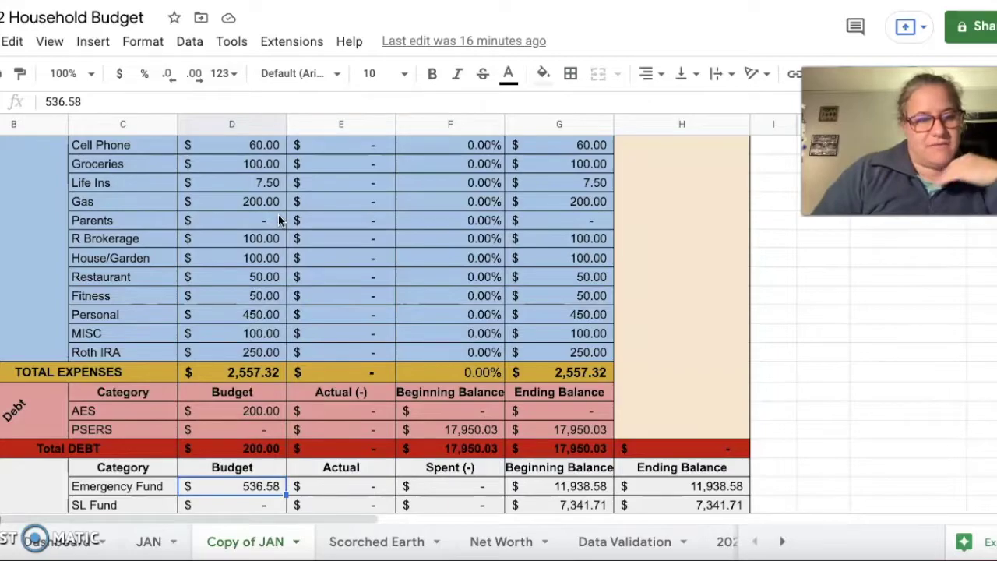
{"action": "key", "text": "Up"}
{"action": "key", "text": "Up"}
{"action": "key", "text": "Up"}
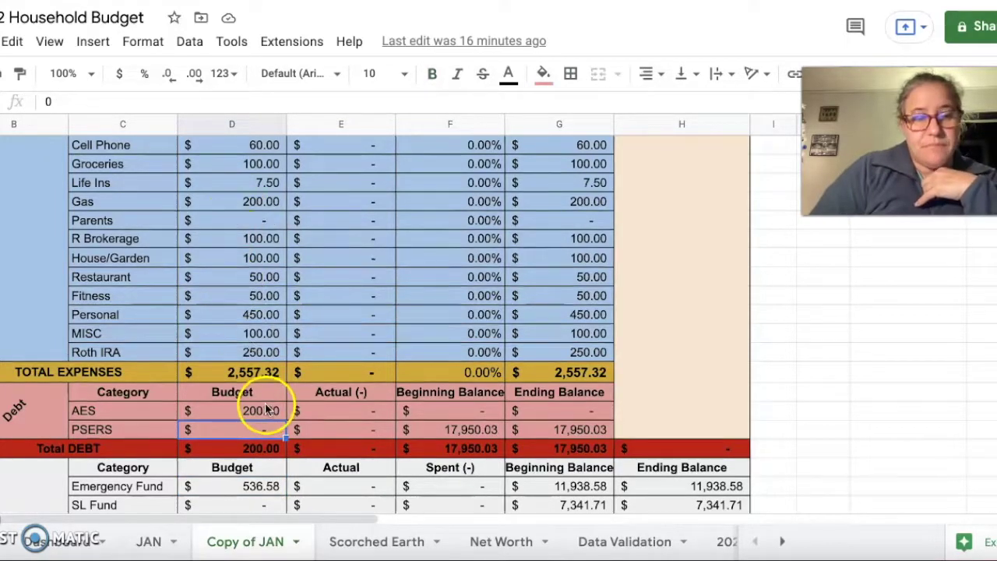
Examine the sinking funds section and its total, ending on the Emergency Fund budget
{"action": "scroll", "coordinate": [265, 416], "scroll_direction": "down", "scroll_amount": 3}
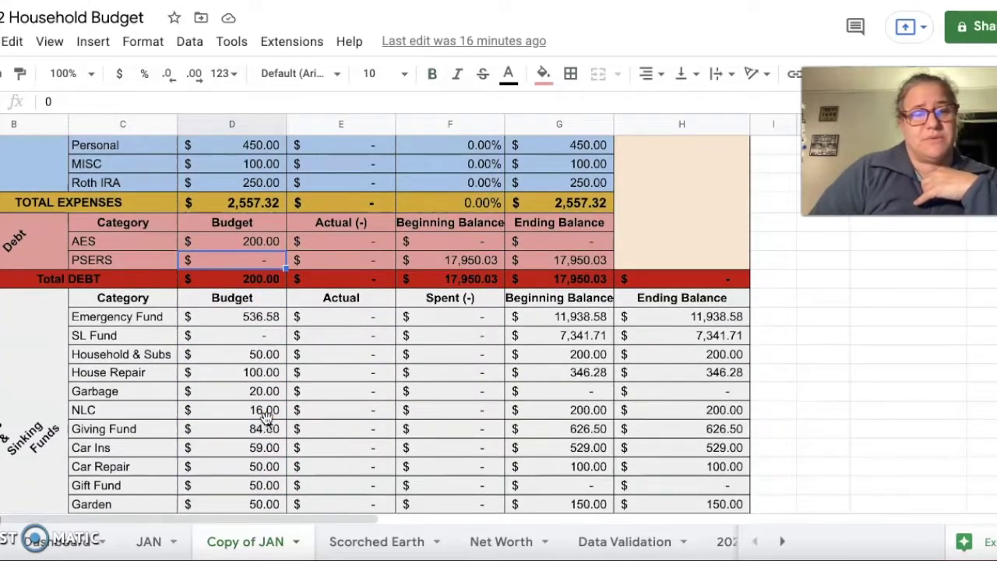
{"action": "left_click", "coordinate": [251, 319]}
{"action": "scroll", "coordinate": [250, 325], "scroll_direction": "down", "scroll_amount": 3}
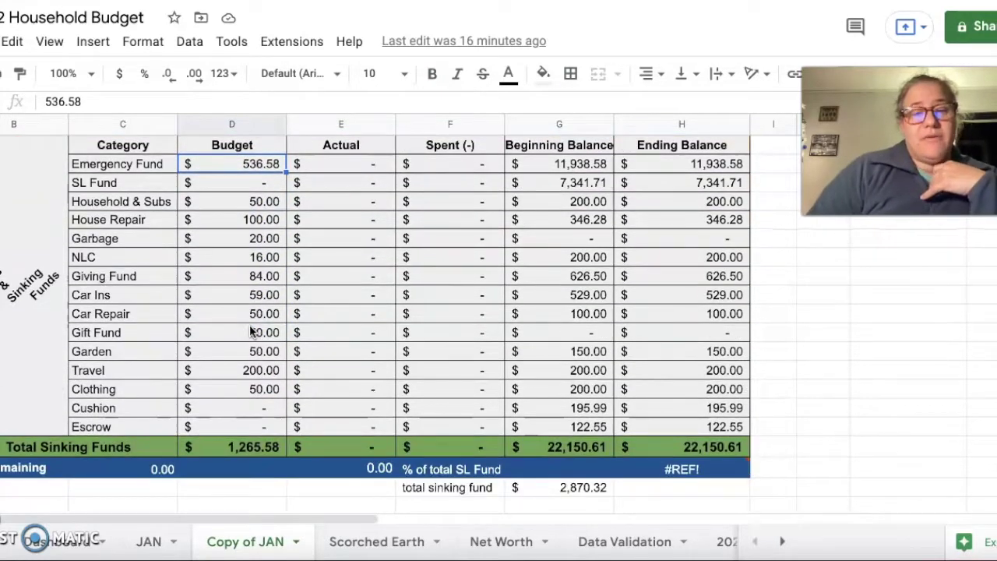
{"action": "scroll", "coordinate": [250, 325], "scroll_direction": "up", "scroll_amount": 1}
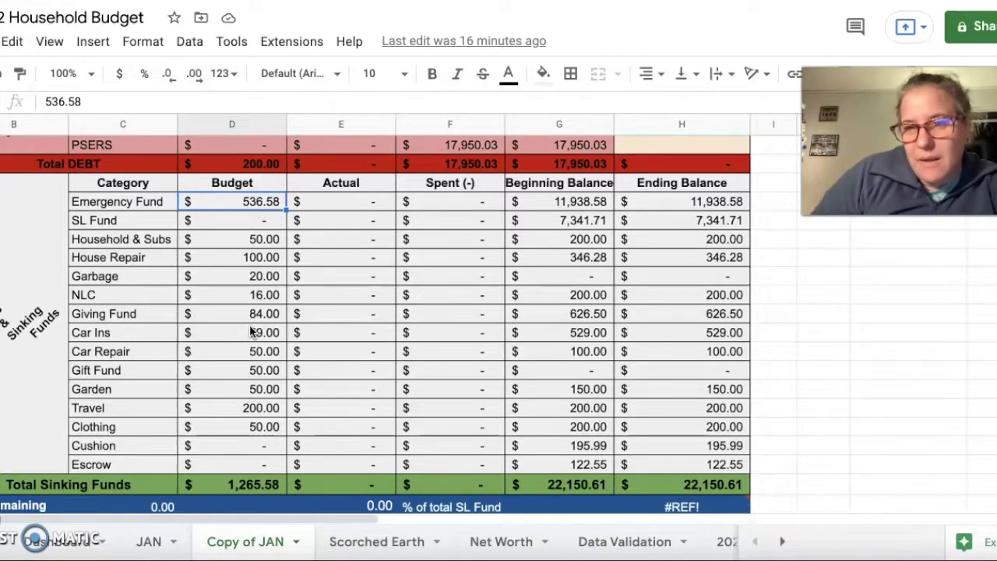
{"action": "key", "text": "Down"}
{"action": "key", "text": "Down"}
{"action": "key", "text": "Up"}
{"action": "key", "text": "Up"}
{"action": "key", "text": "Up"}
{"action": "key", "text": "Down"}
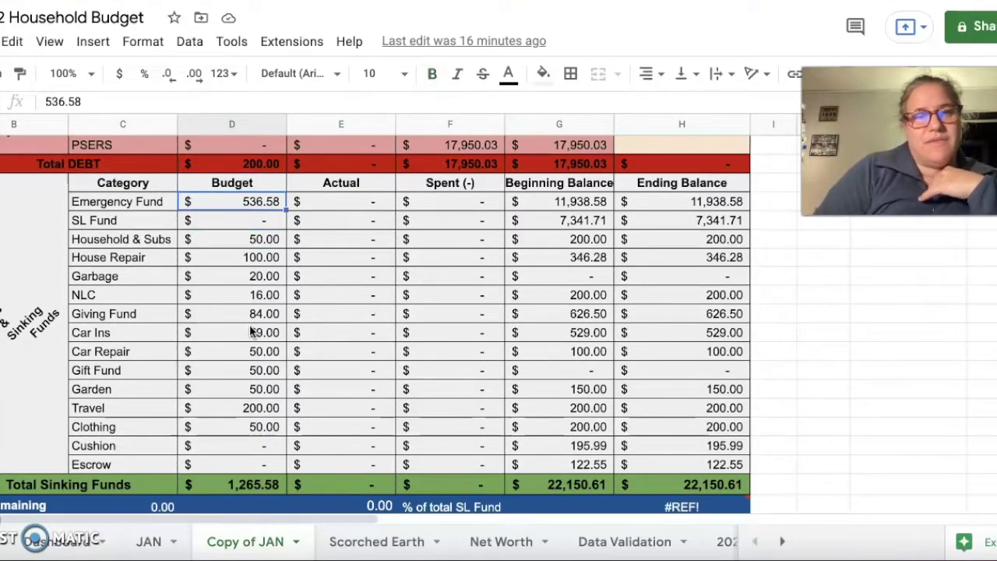
Examine the sinking funds' beginning balances from Household & Subs down to Clothing
{"action": "left_click", "coordinate": [581, 240]}
{"action": "key", "text": "Down"}
{"action": "key", "text": "Down"}
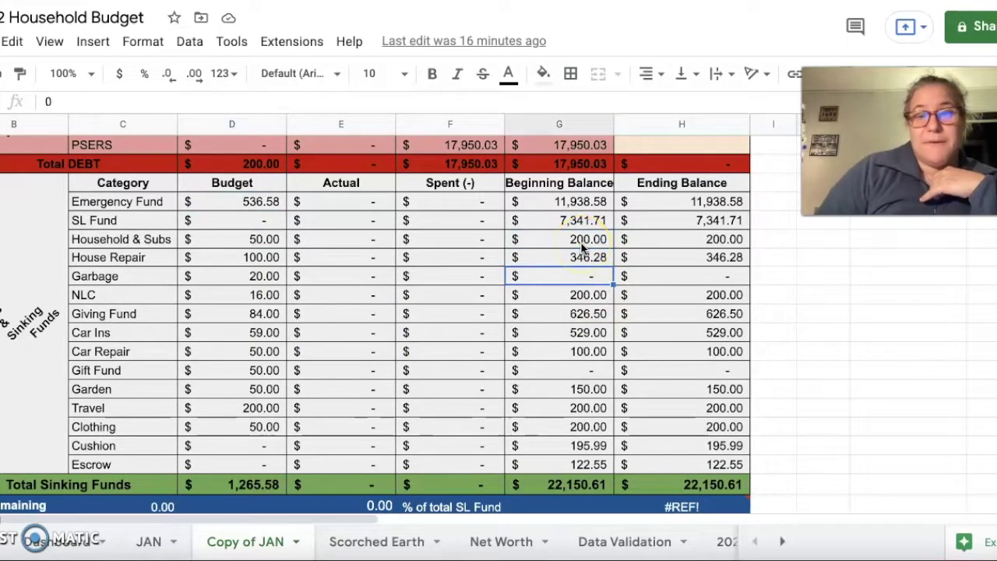
{"action": "key", "text": "Up"}
{"action": "key", "text": "Up"}
{"action": "key", "text": "Down"}
{"action": "key", "text": "Down"}
{"action": "key", "text": "Down"}
{"action": "key", "text": "Down"}
{"action": "key", "text": "Down"}
{"action": "key", "text": "Down"}
{"action": "key", "text": "Down"}
{"action": "key", "text": "Down"}
{"action": "key", "text": "Down"}
{"action": "key", "text": "Down"}
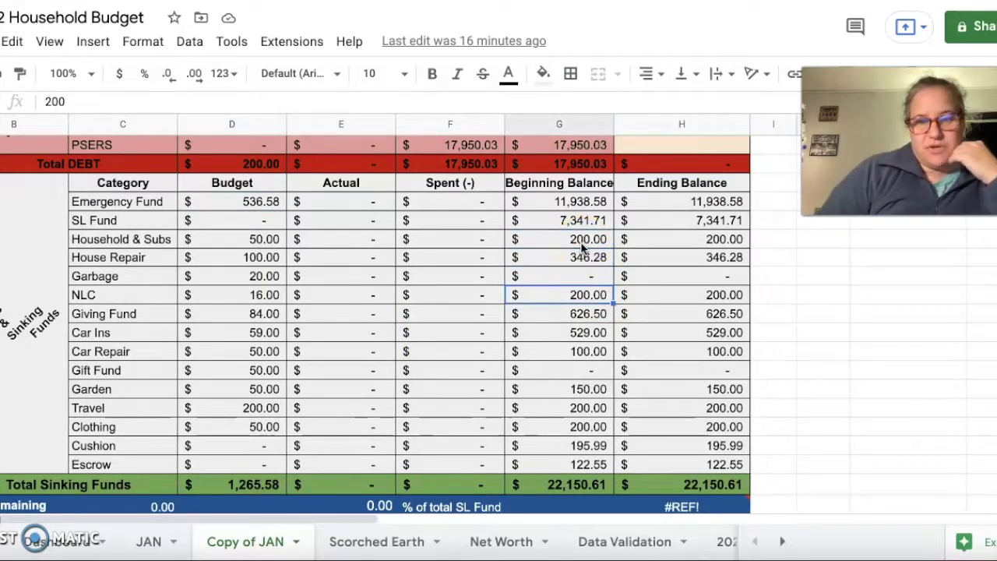
Check the sinking fund budget amounts for Clothing, Travel and Garden
{"action": "key", "text": "Left"}
{"action": "key", "text": "Left"}
{"action": "key", "text": "Left"}
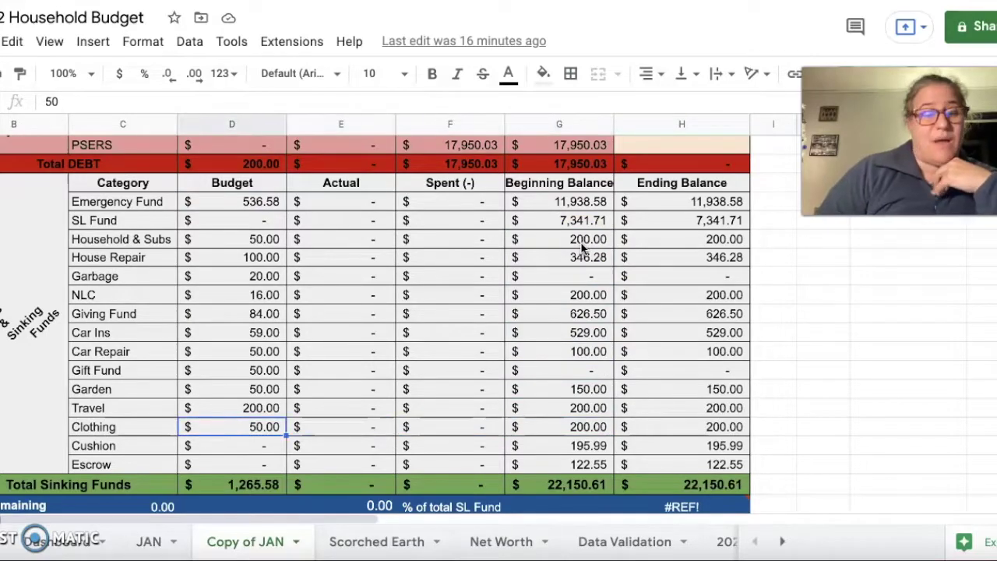
{"action": "key", "text": "Up"}
{"action": "key", "text": "Up"}
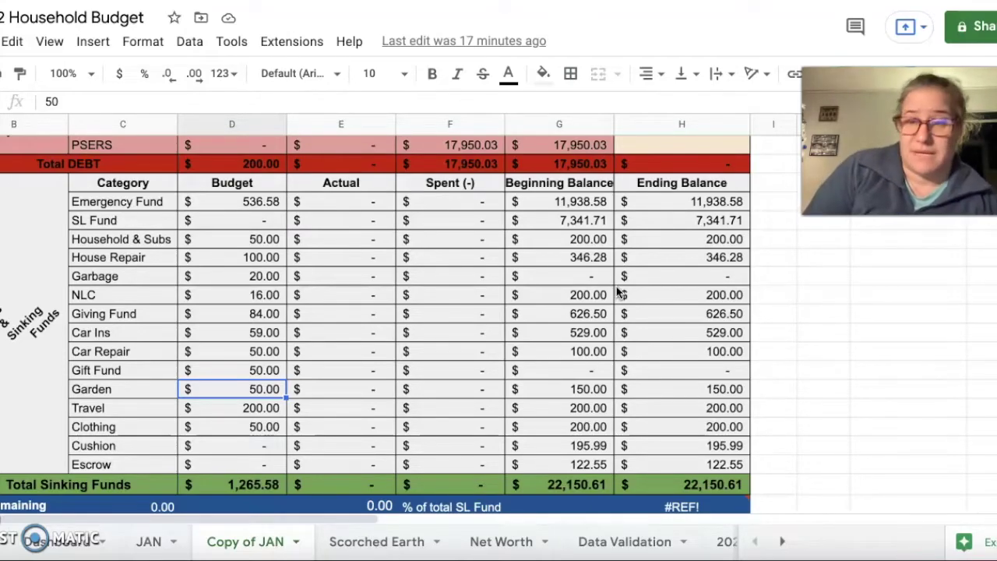
Review the Emergency Fund's budget and beginning balance, plus the SL Fund and Household & Subs budgets
{"action": "left_click", "coordinate": [257, 201]}
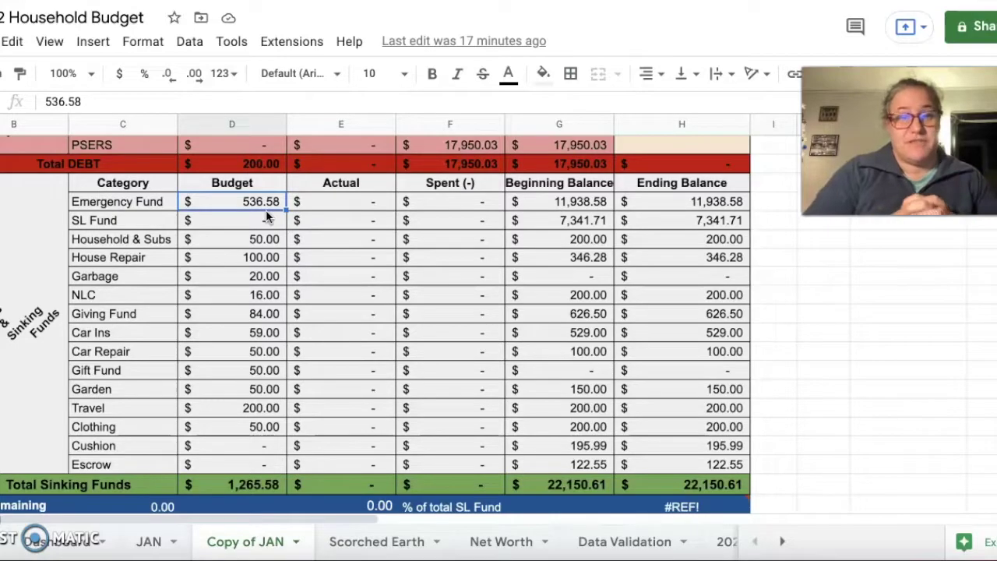
{"action": "left_click", "coordinate": [540, 201]}
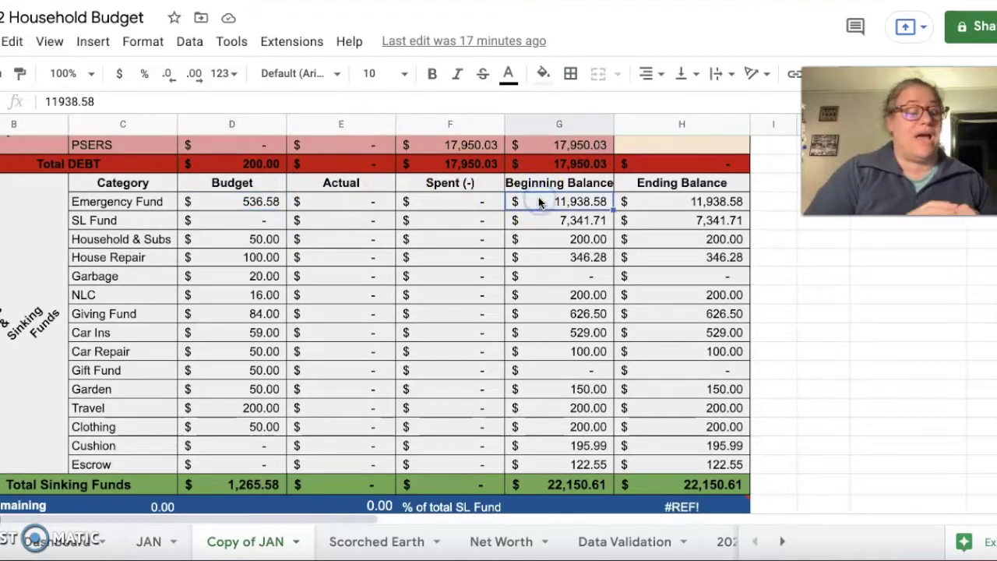
{"action": "key", "text": "Left"}
{"action": "key", "text": "Left"}
{"action": "key", "text": "Left"}
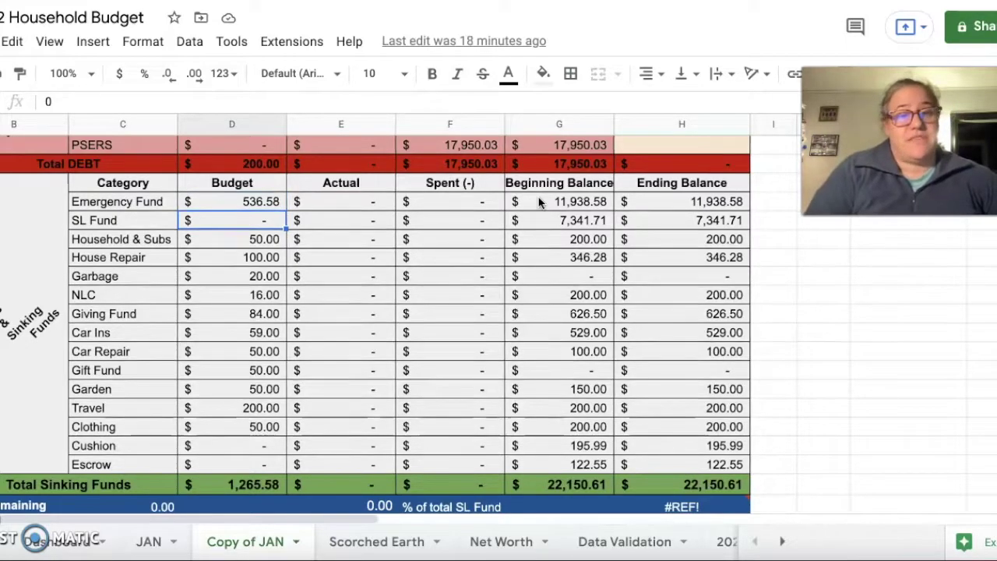
{"action": "key", "text": "Down"}
{"action": "key", "text": "Down"}
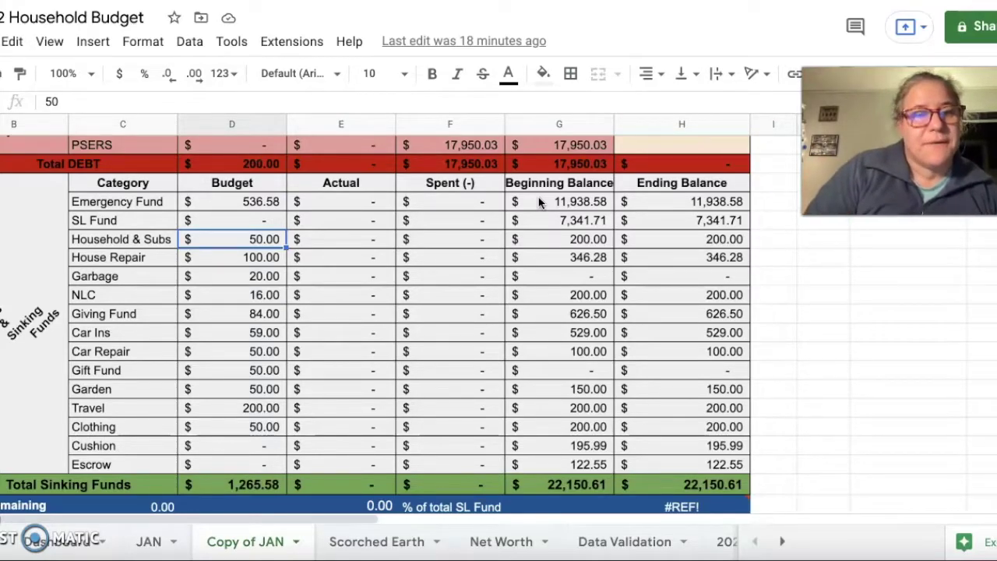
Review the sinking fund budgets from House Repair through Garbage, NLC and Giving Fund to Car Ins
{"action": "key", "text": "Down"}
{"action": "key", "text": "Down"}
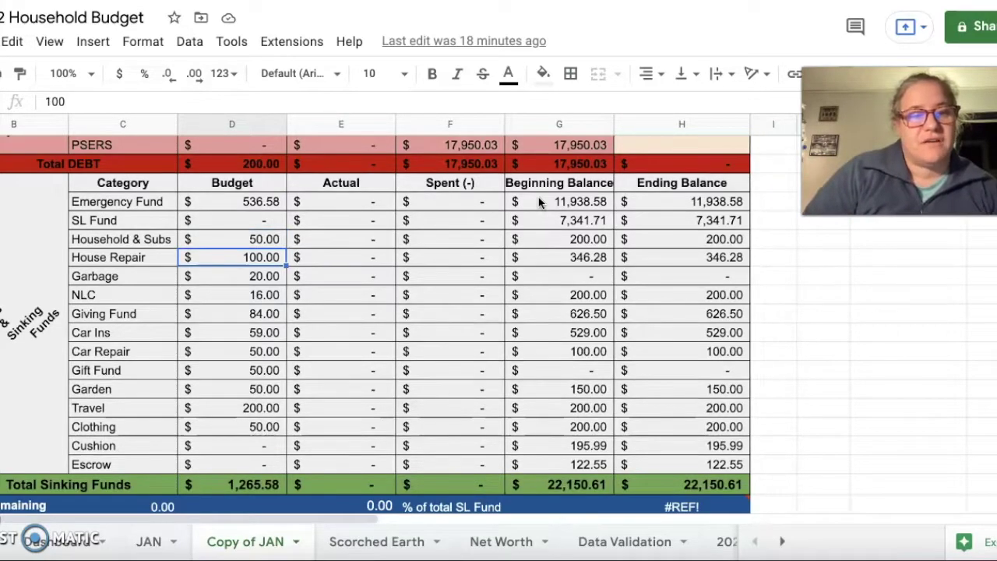
{"action": "key", "text": "Down"}
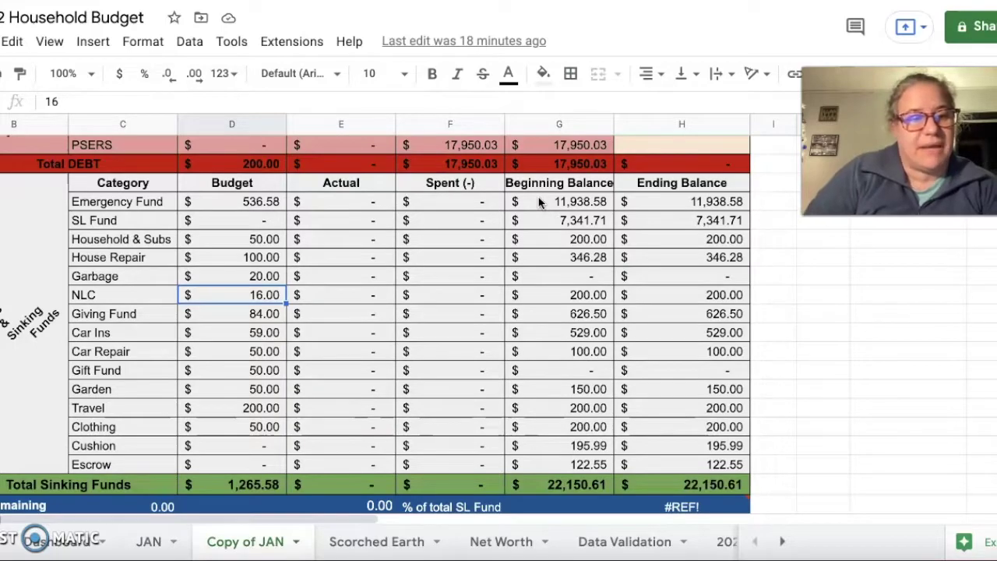
{"action": "key", "text": "Down"}
{"action": "key", "text": "Down"}
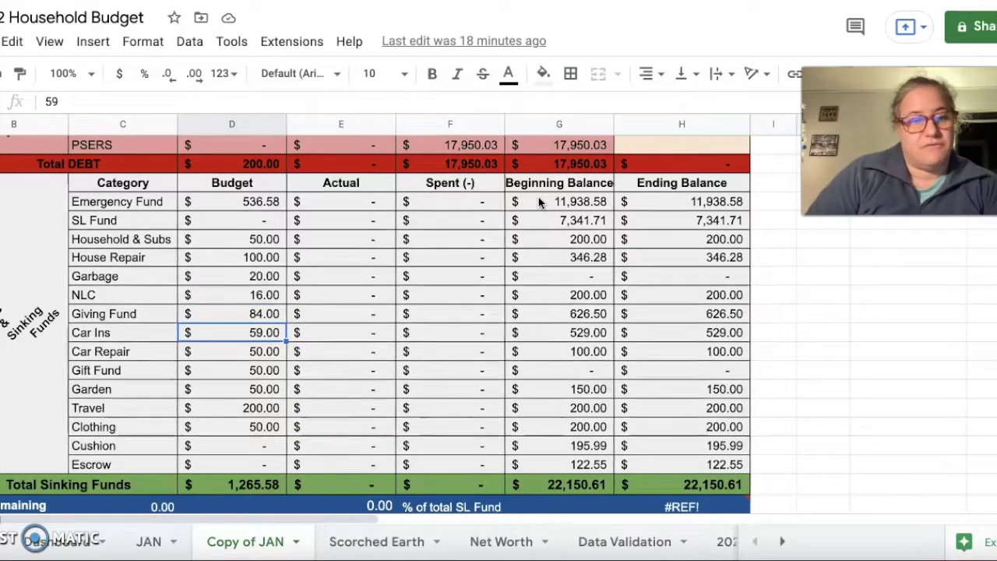
Recheck the Giving Fund and Car Ins budgets, continuing through Car Repair to Gift Fund
{"action": "key", "text": "Up"}
{"action": "key", "text": "Down"}
{"action": "key", "text": "Down"}
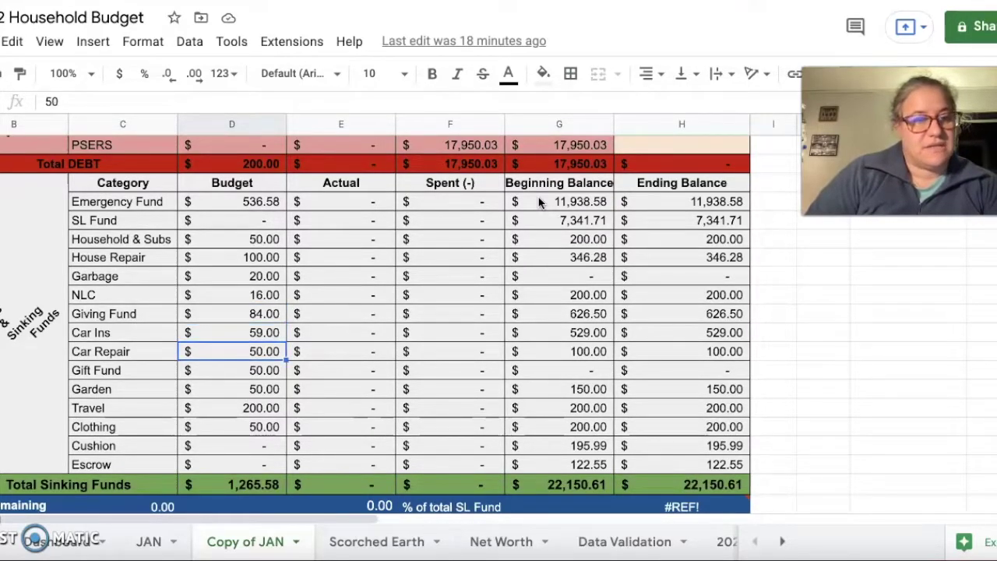
{"action": "key", "text": "Down"}
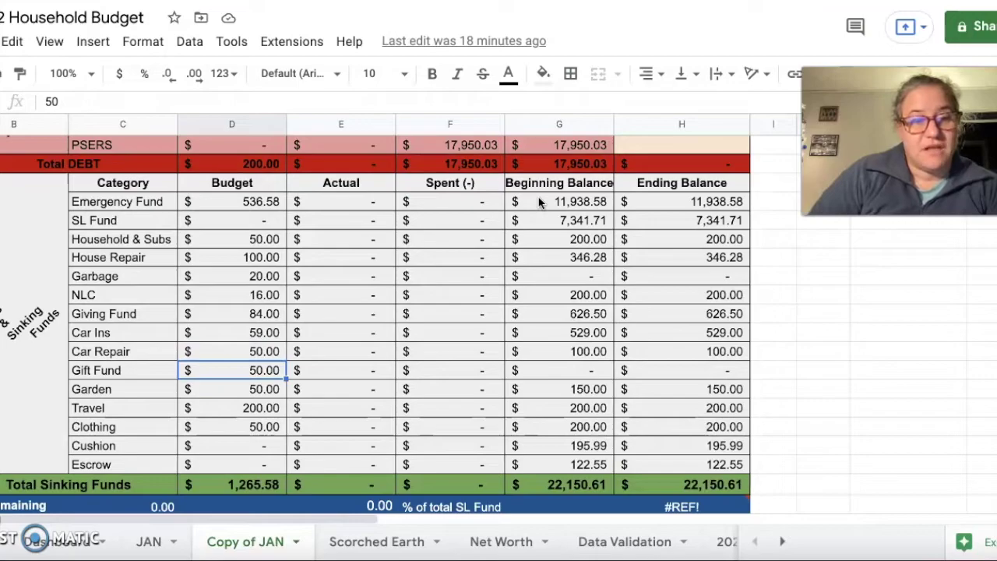
Review the sinking fund budget amounts from Garden through Travel and Clothing to Cushion
{"action": "key", "text": "Down"}
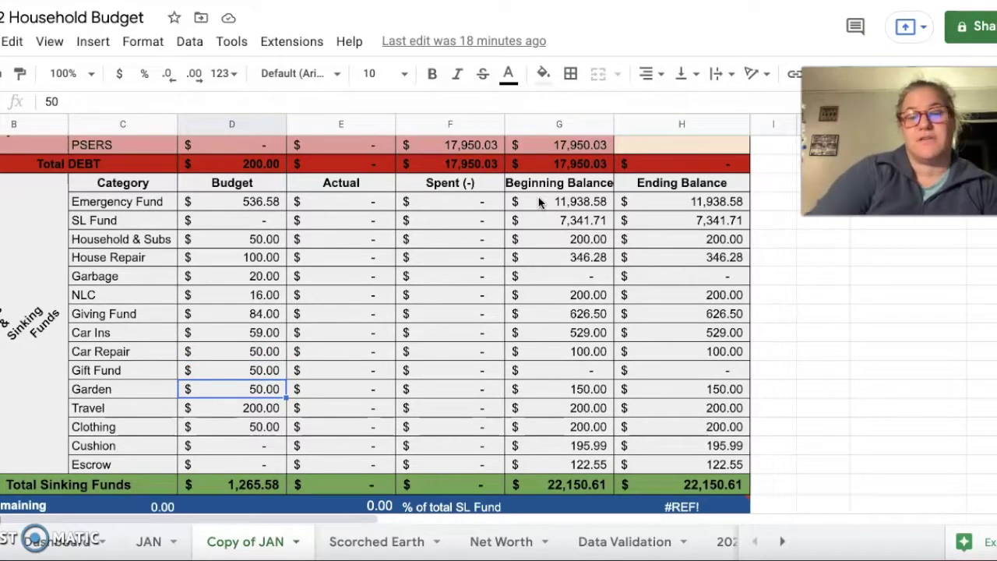
{"action": "key", "text": "Down"}
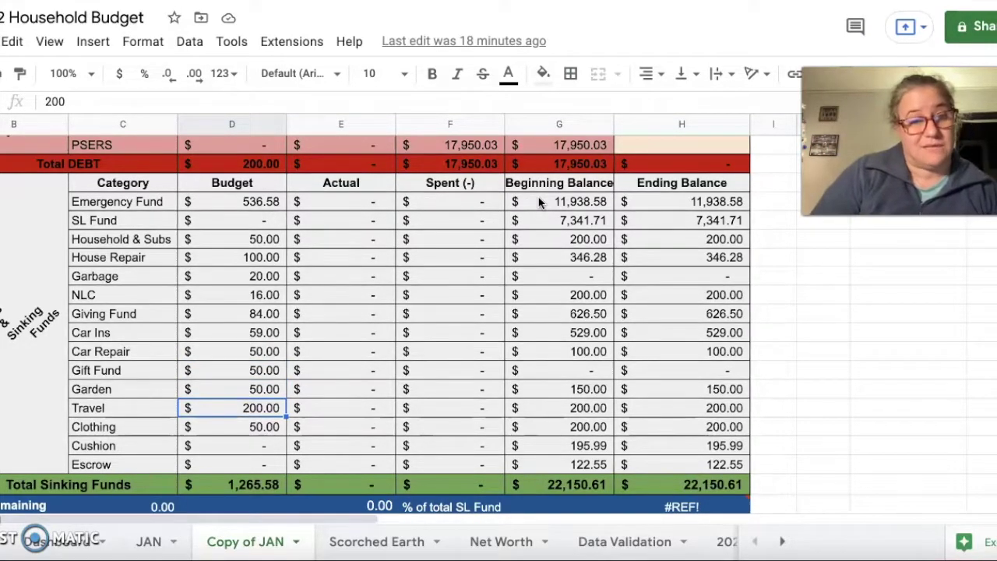
{"action": "key", "text": "Up"}
{"action": "key", "text": "Down"}
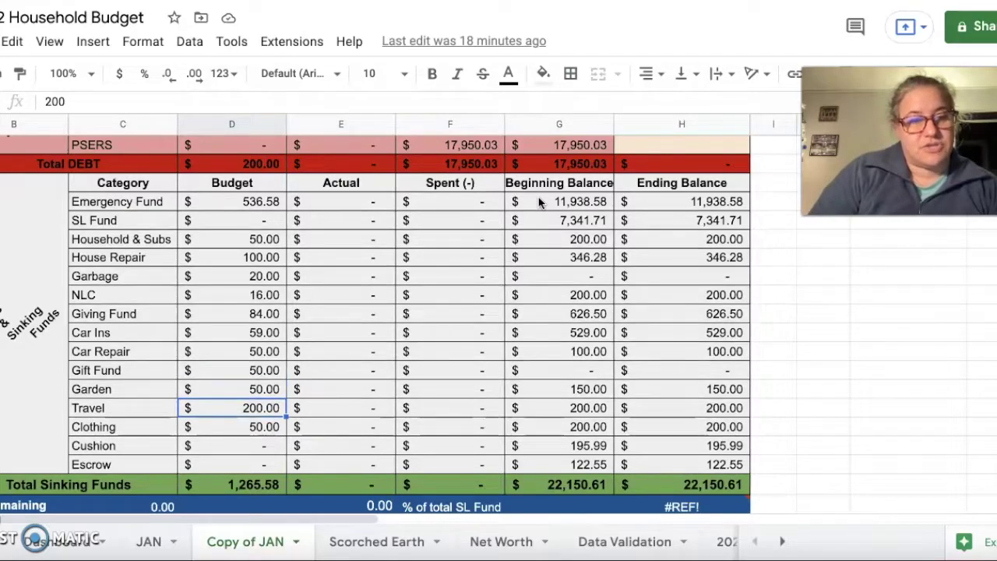
{"action": "key", "text": "Down"}
{"action": "key", "text": "Down"}
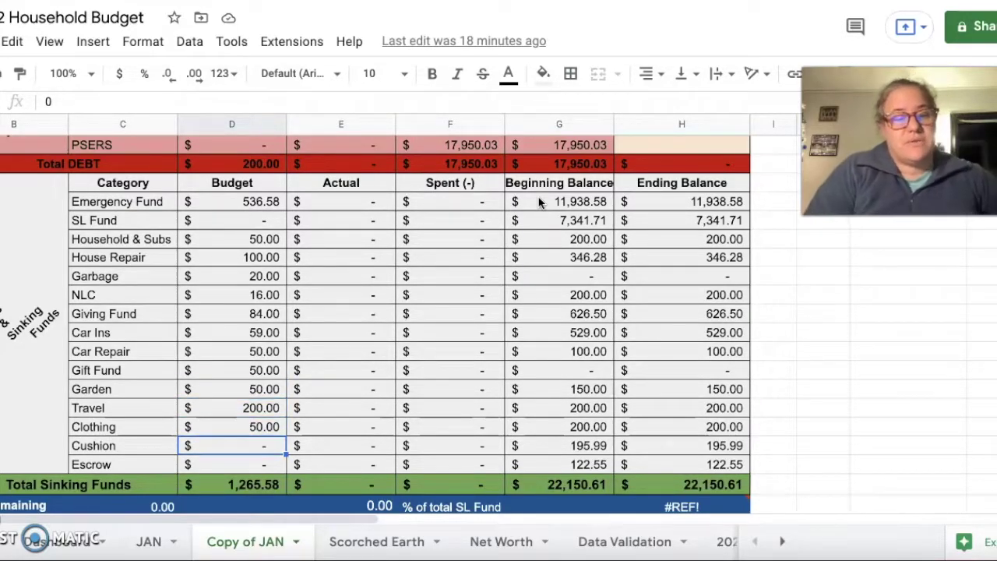
Check the formula for the remaining budget amount in the row below Total Sinking Funds
{"action": "scroll", "coordinate": [419, 332], "scroll_direction": "down", "scroll_amount": 1}
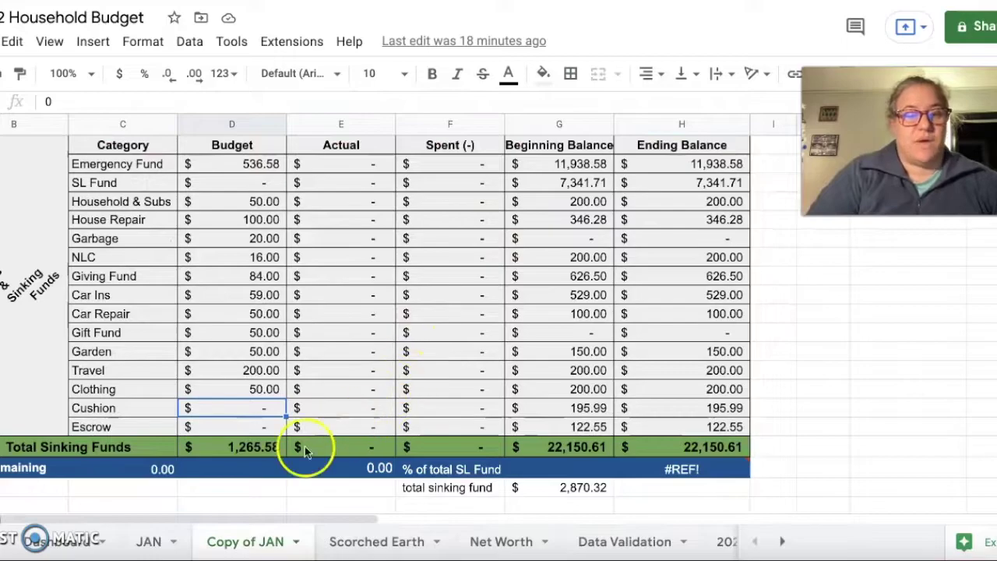
{"action": "left_click", "coordinate": [142, 476]}
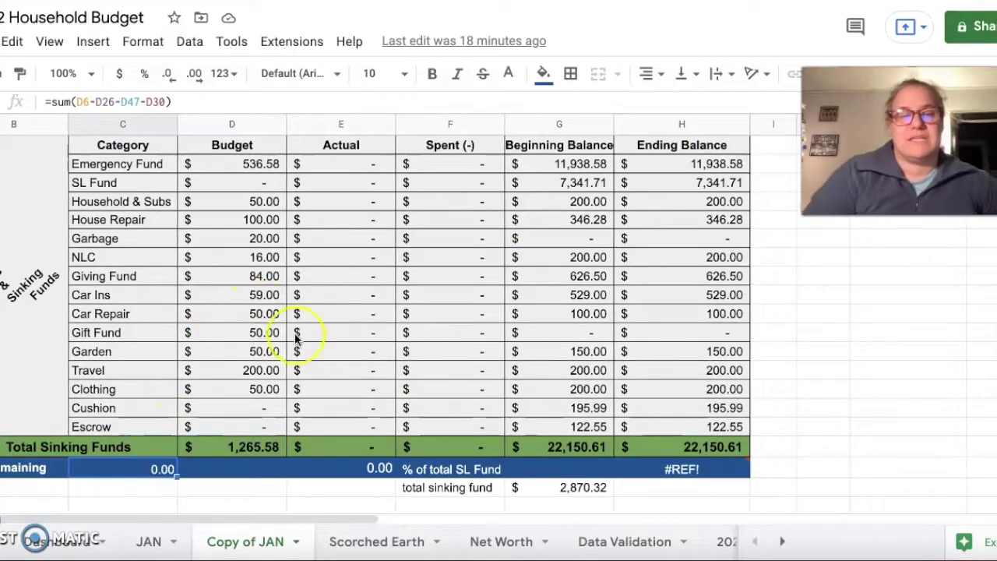
{"action": "left_click", "coordinate": [367, 355]}
Return to the Debt section and look over the AES and PSERS rows together with the expense categories above them
{"action": "scroll", "coordinate": [368, 358], "scroll_direction": "up", "scroll_amount": 2}
{"action": "scroll", "coordinate": [367, 363], "scroll_direction": "up", "scroll_amount": 2}
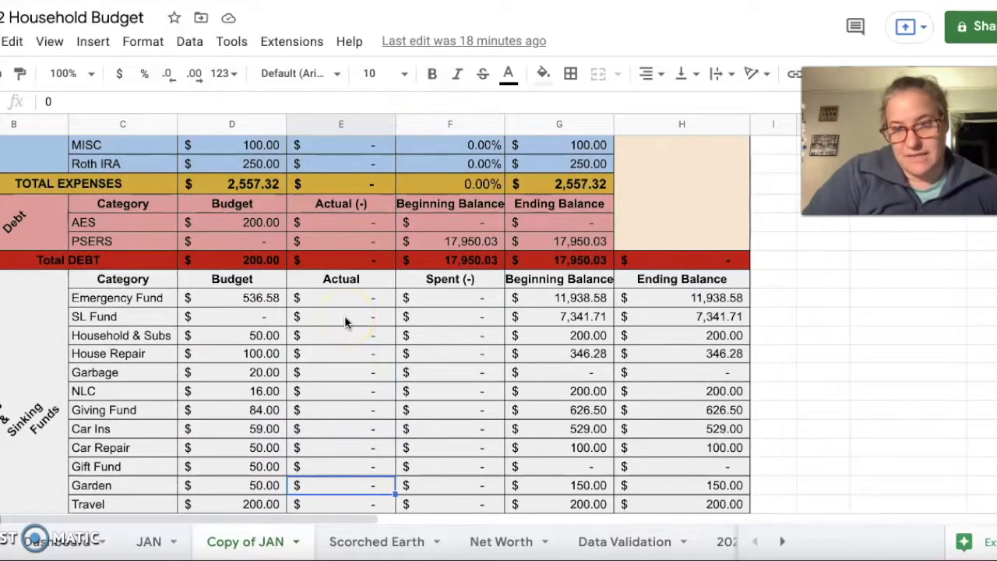
{"action": "scroll", "coordinate": [344, 316], "scroll_direction": "up", "scroll_amount": 3}
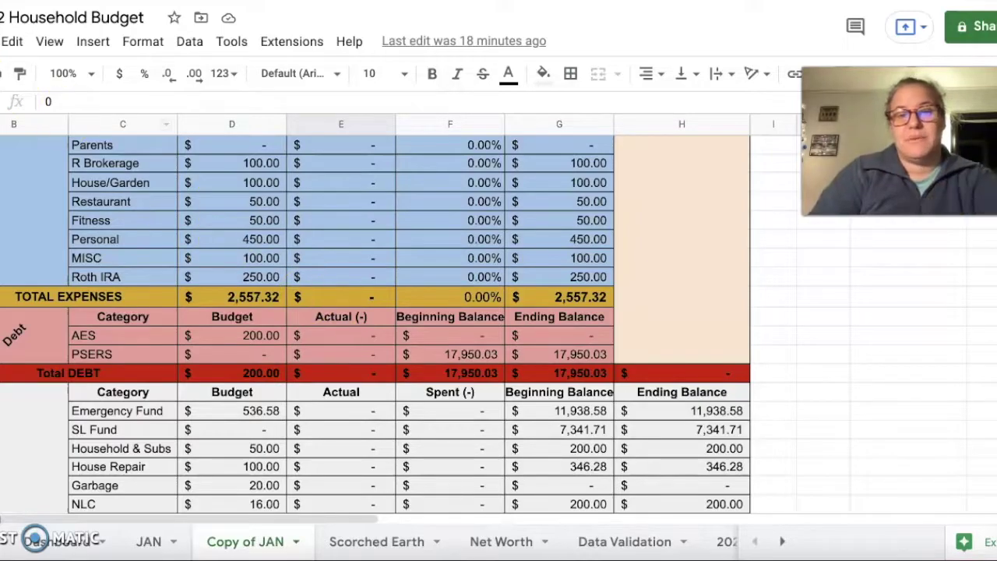
{"action": "left_click", "coordinate": [307, 354]}
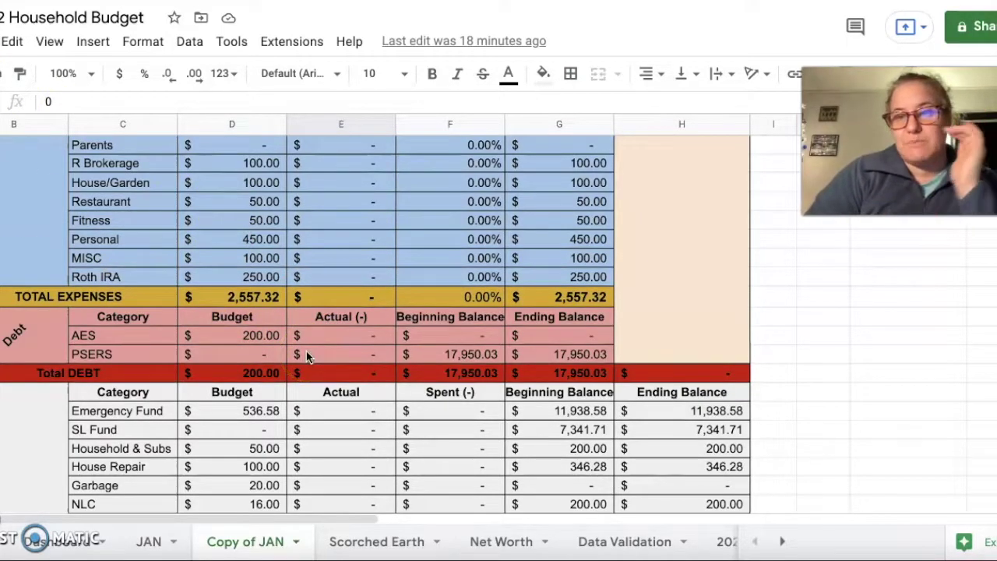